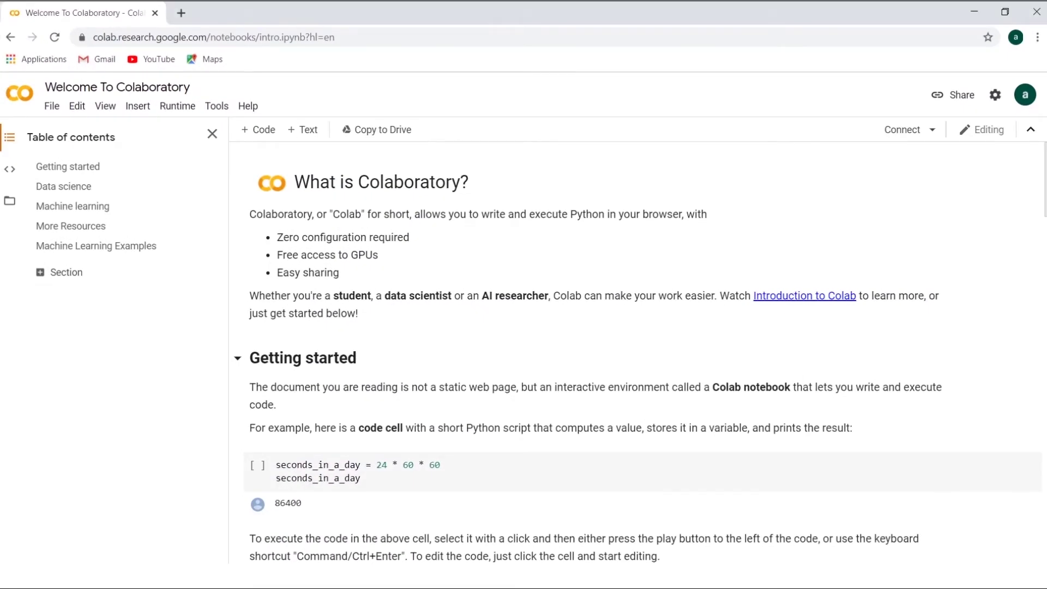
Step: Select the page's web address, then bring up Colab's new-notebook options
{"action": "left_click_drag", "start_coordinate": [346, 38], "coordinate": [89, 37]}
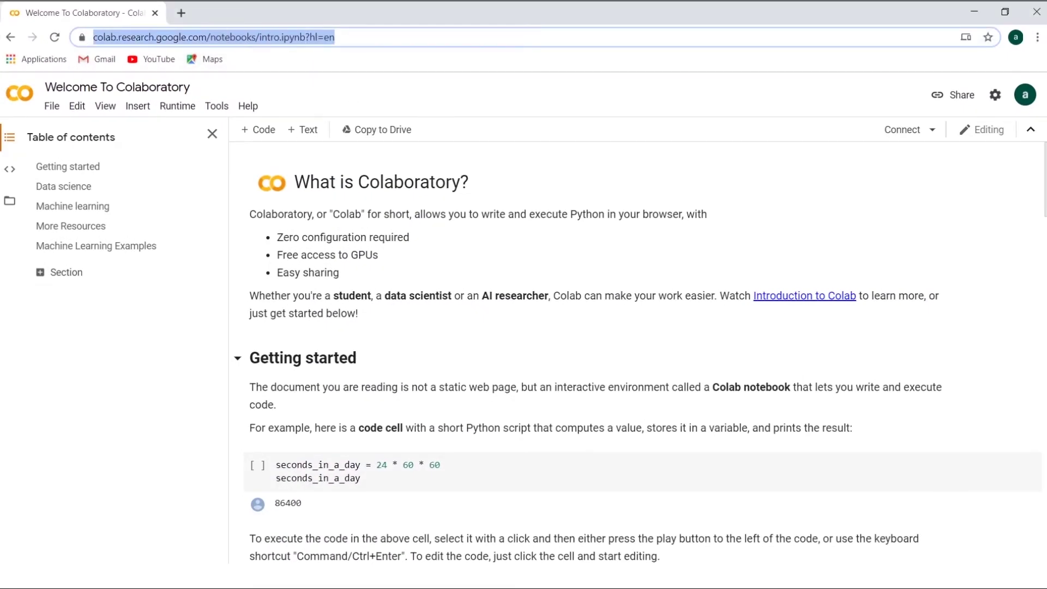
{"action": "scroll", "coordinate": [634, 354], "scroll_direction": "down", "scroll_amount": 1}
{"action": "scroll", "coordinate": [635, 353], "scroll_direction": "down", "scroll_amount": 5}
{"action": "scroll", "coordinate": [635, 353], "scroll_direction": "down", "scroll_amount": 3}
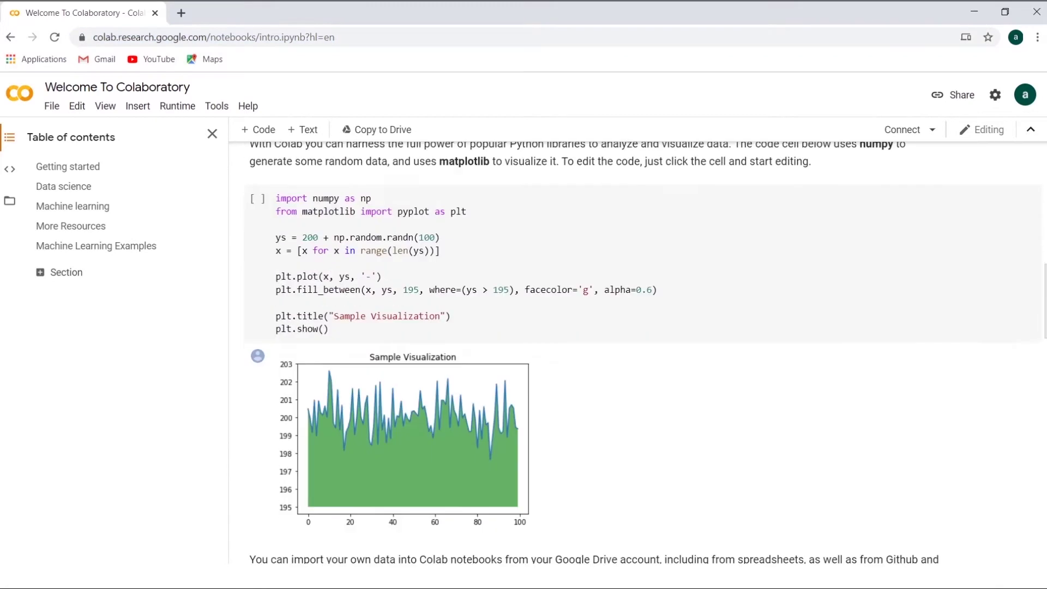
{"action": "scroll", "coordinate": [634, 353], "scroll_direction": "down", "scroll_amount": 2}
{"action": "scroll", "coordinate": [1023, 333], "scroll_direction": "down", "scroll_amount": 1}
{"action": "scroll", "coordinate": [1022, 332], "scroll_direction": "down", "scroll_amount": 1}
{"action": "scroll", "coordinate": [1022, 332], "scroll_direction": "down", "scroll_amount": 5}
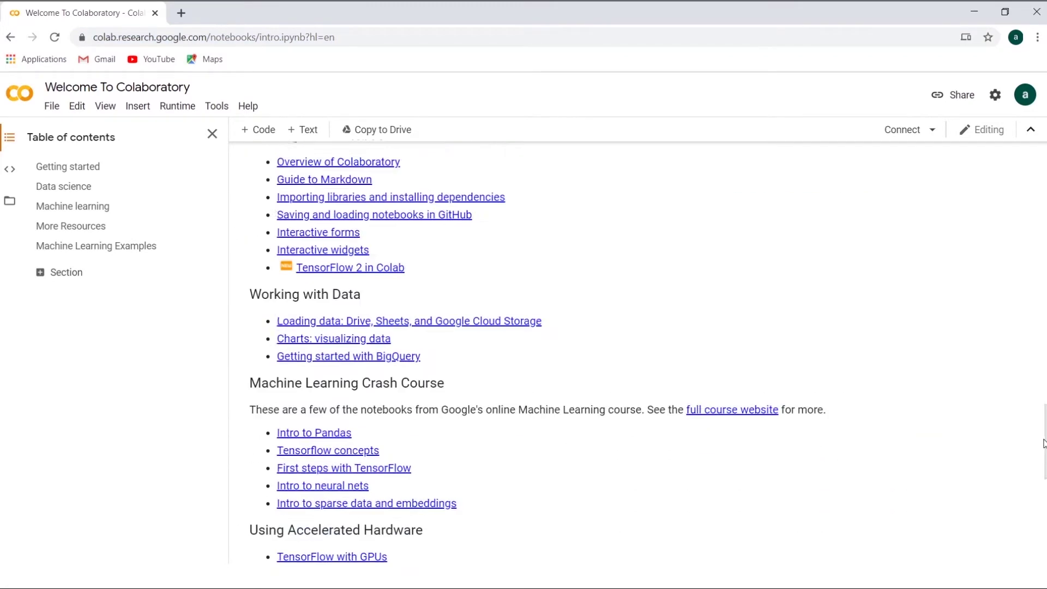
{"action": "scroll", "coordinate": [1023, 333], "scroll_direction": "up", "scroll_amount": 6}
{"action": "scroll", "coordinate": [1022, 332], "scroll_direction": "up", "scroll_amount": 8}
{"action": "scroll", "coordinate": [586, 345], "scroll_direction": "up", "scroll_amount": 3}
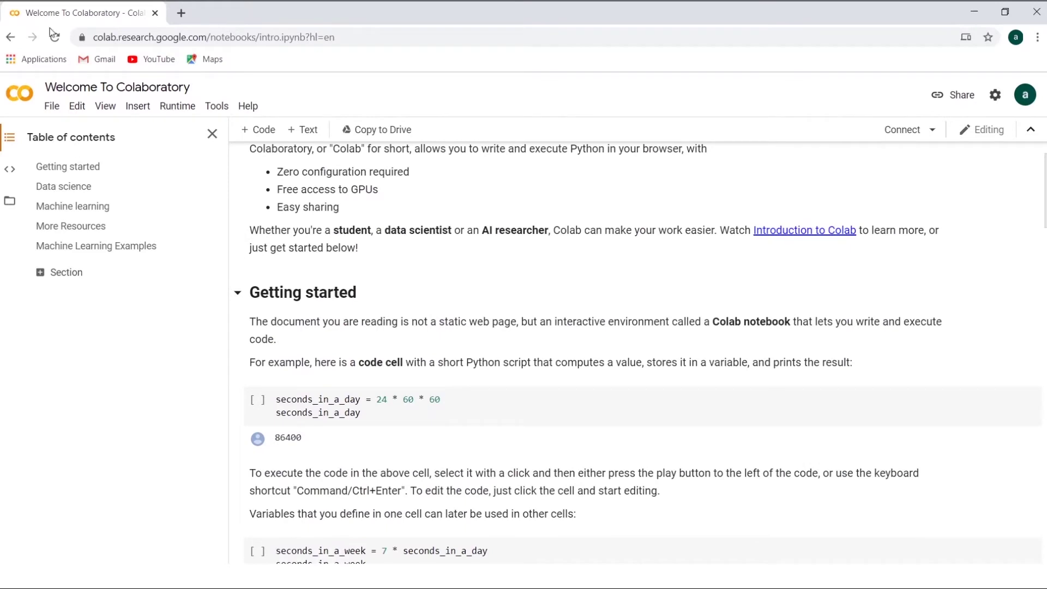
{"action": "left_click", "coordinate": [51, 106]}
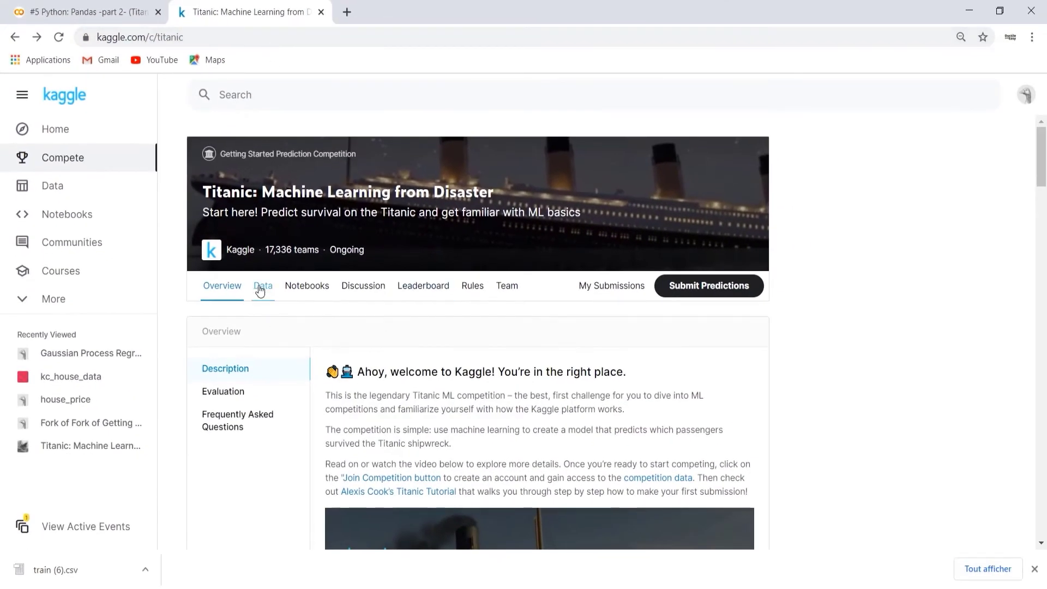
Step: Download train.csv from the Titanic Data tab and expand the full data description
{"action": "left_click", "coordinate": [260, 291]}
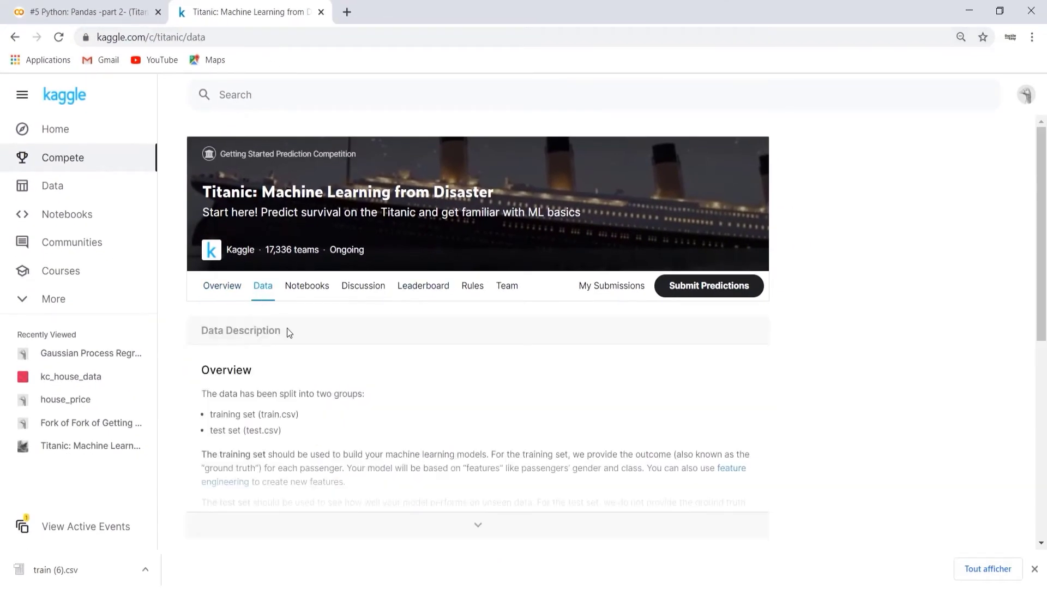
{"action": "scroll", "coordinate": [288, 335], "scroll_direction": "down", "scroll_amount": 2}
{"action": "scroll", "coordinate": [287, 339], "scroll_direction": "down", "scroll_amount": 3}
{"action": "left_click", "coordinate": [219, 326]}
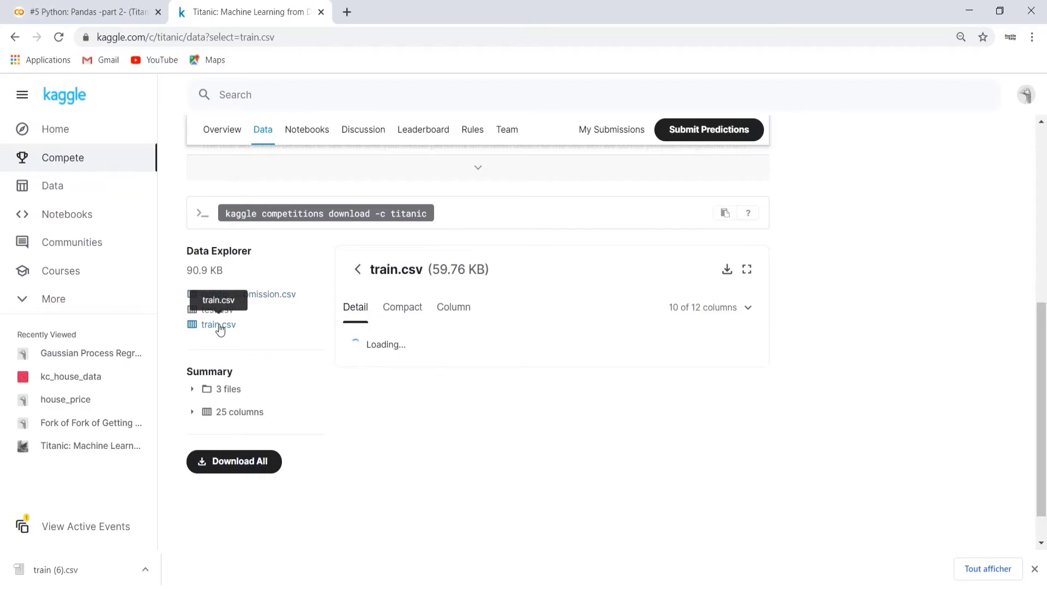
{"action": "left_click", "coordinate": [728, 271]}
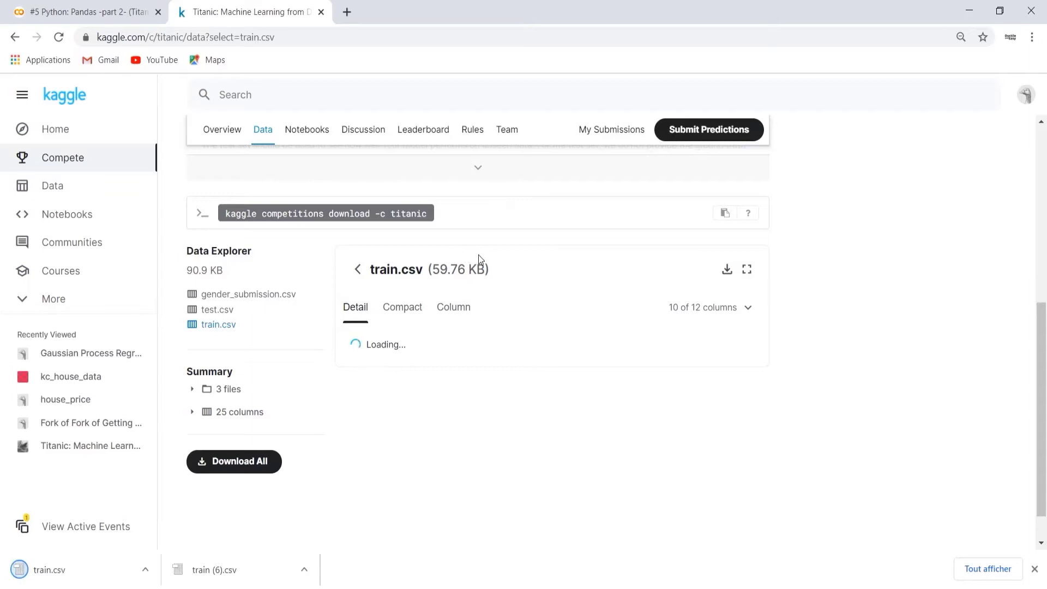
{"action": "scroll", "coordinate": [479, 257], "scroll_direction": "up", "scroll_amount": 2}
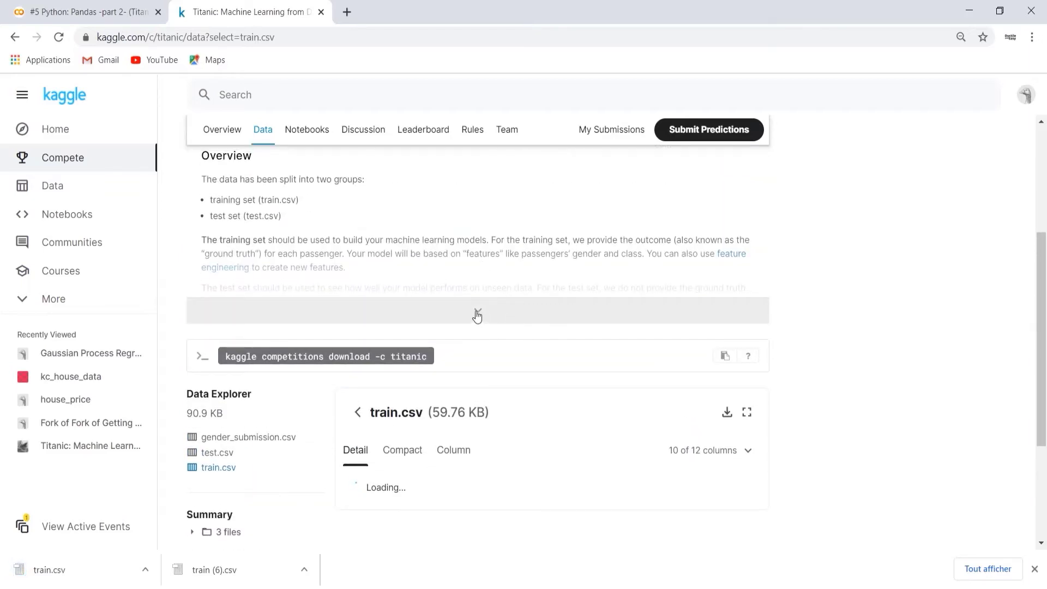
{"action": "left_click", "coordinate": [478, 315]}
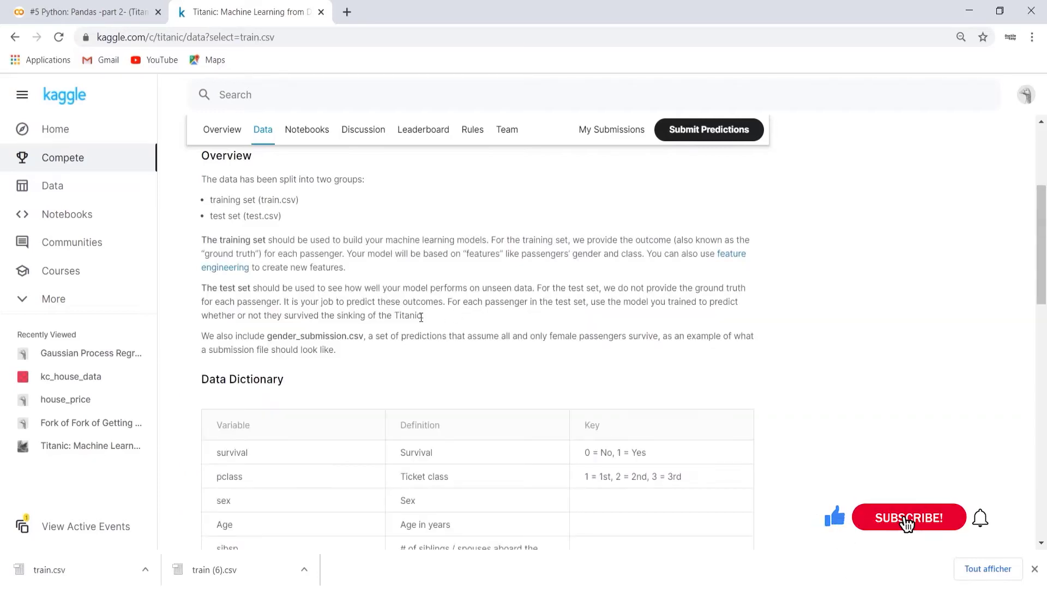
{"action": "scroll", "coordinate": [420, 317], "scroll_direction": "down", "scroll_amount": 1}
{"action": "scroll", "coordinate": [417, 317], "scroll_direction": "down", "scroll_amount": 1}
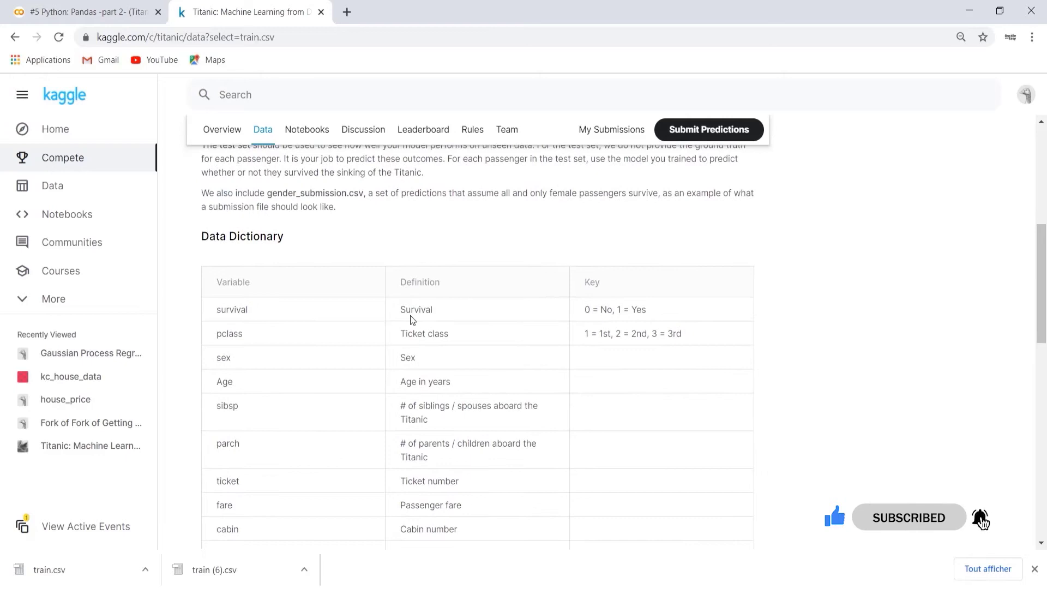
{"action": "scroll", "coordinate": [410, 315], "scroll_direction": "down", "scroll_amount": 1}
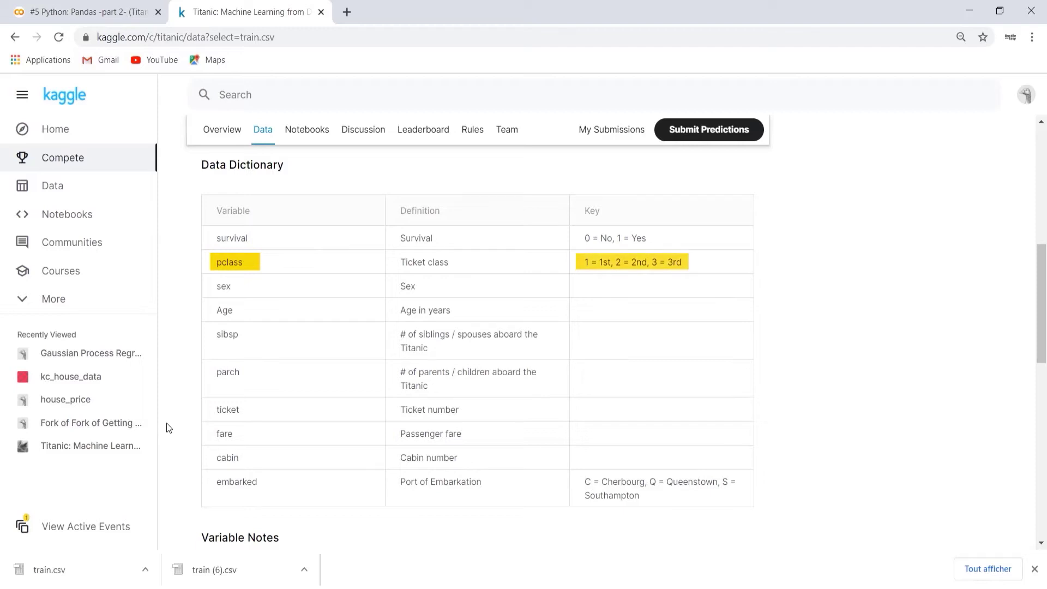
Step: Upload train.csv to the Titanic notebook's session files and dismiss the reminder
{"action": "left_click", "coordinate": [78, 4]}
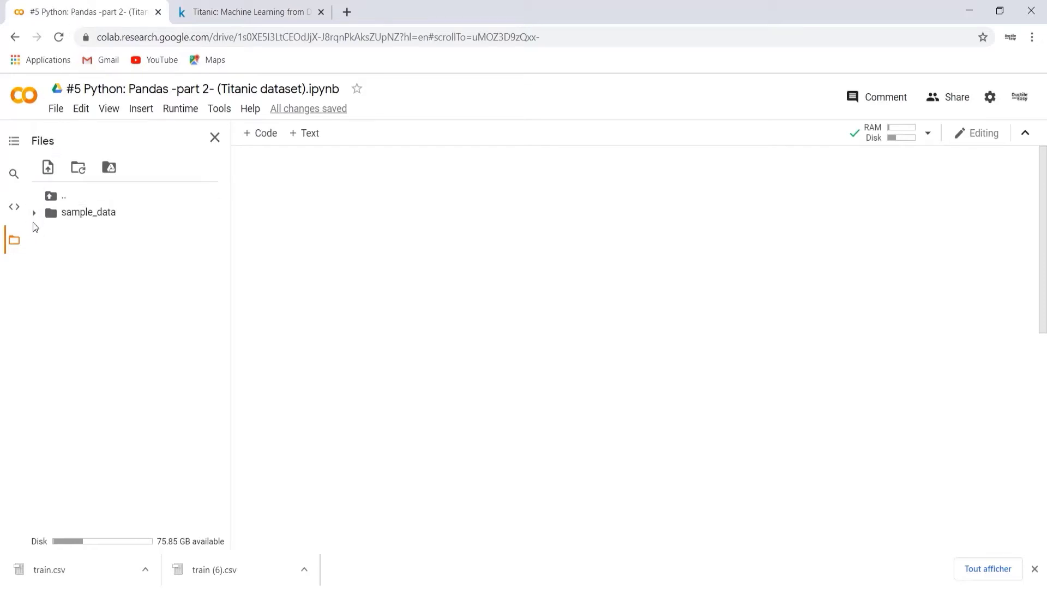
{"action": "left_click", "coordinate": [50, 168]}
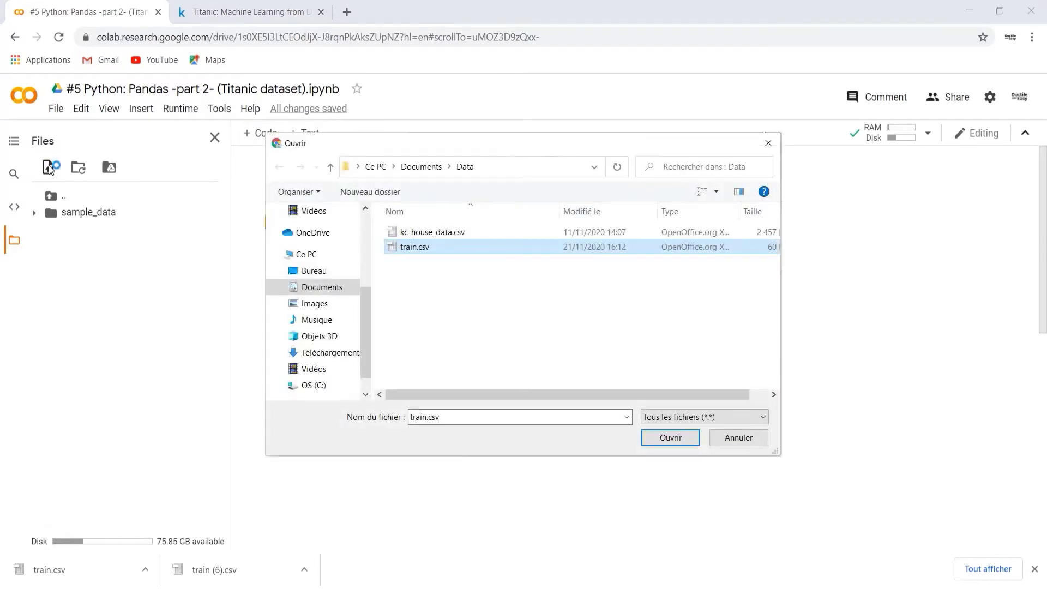
{"action": "key", "text": "Return"}
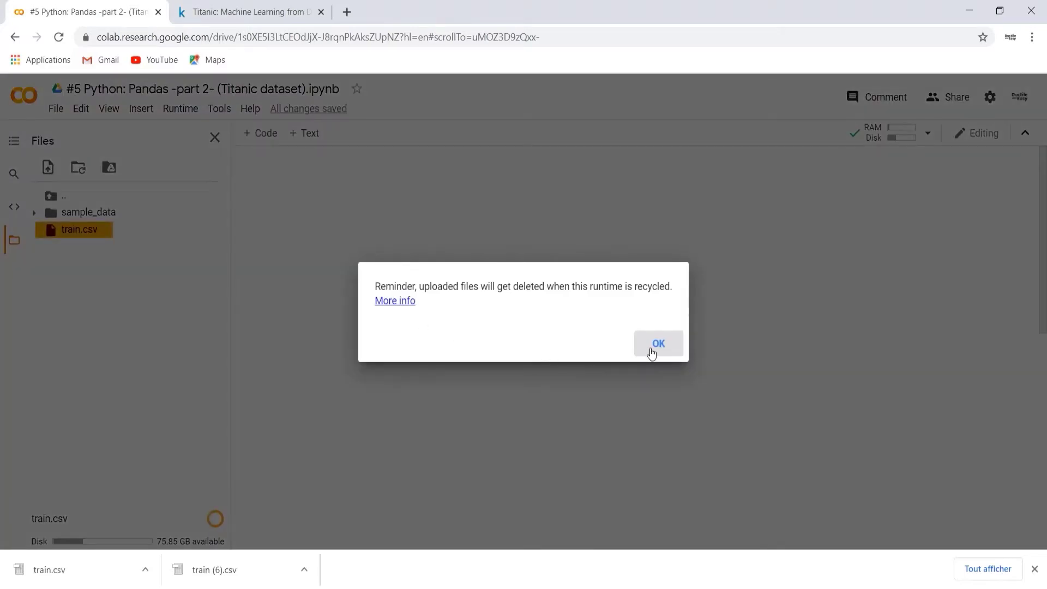
{"action": "left_click", "coordinate": [654, 348]}
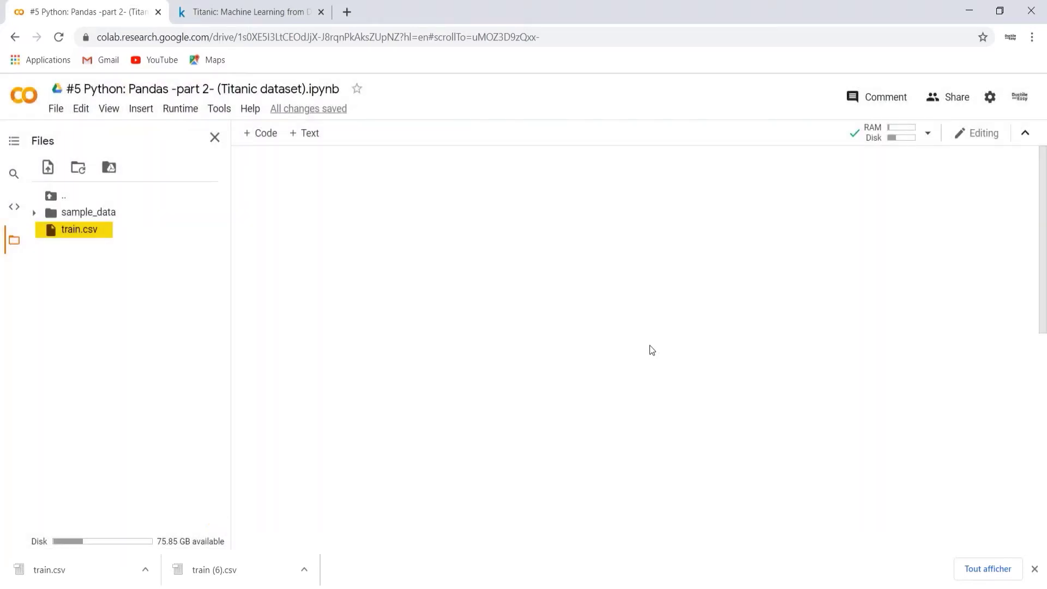
Step: Add a code cell importing pandas and numpy, and run it
{"action": "left_click", "coordinate": [252, 135]}
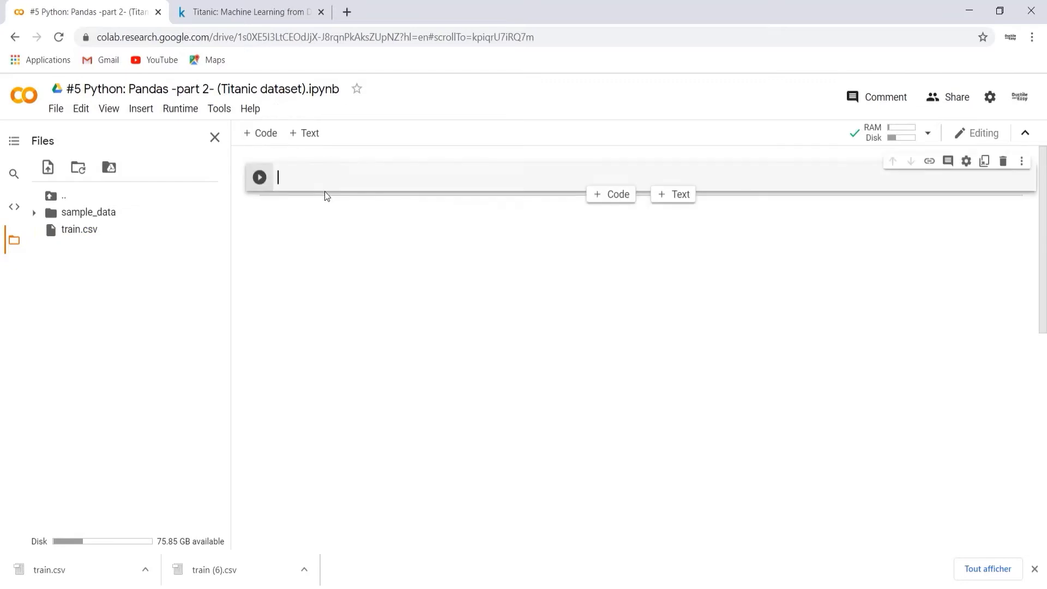
{"action": "type", "text": "import pandas as p"}
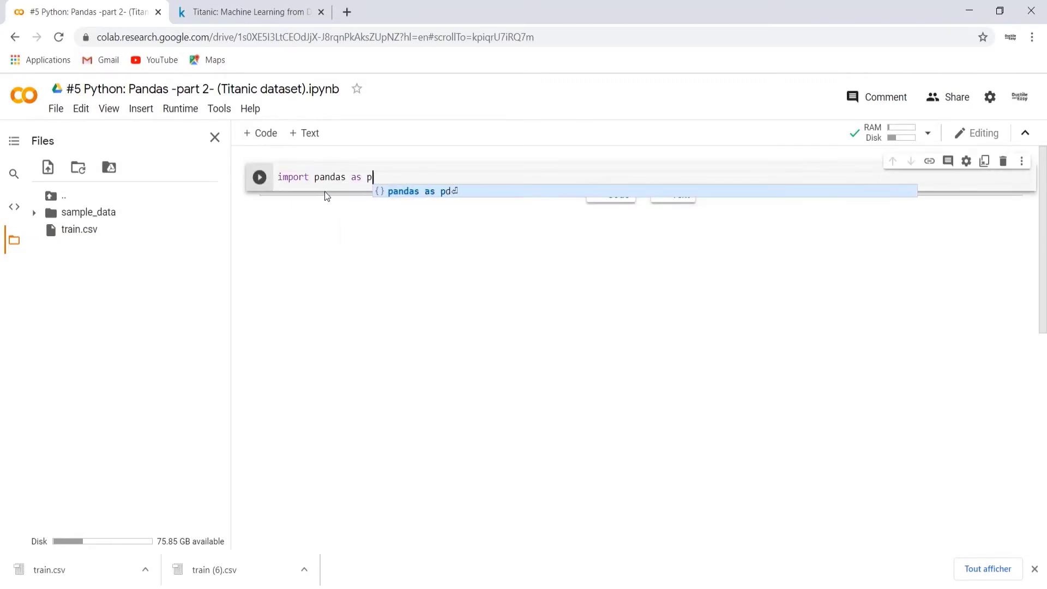
{"action": "type", "text": "d"}
{"action": "key", "text": "Return"}
{"action": "type", "text": "import n"}
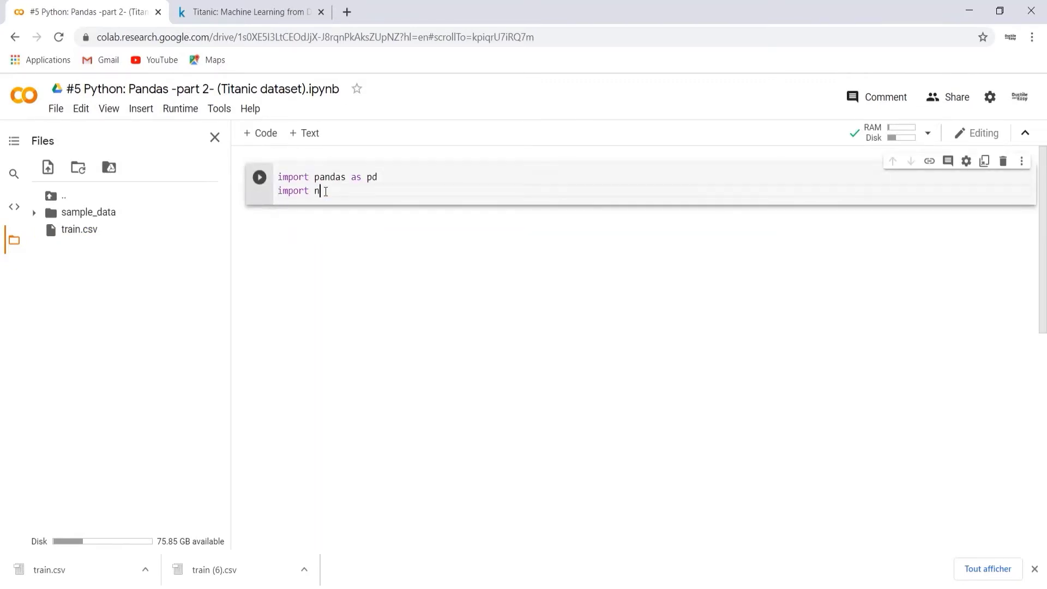
{"action": "type", "text": "umpy as np"}
{"action": "key", "text": "shift+Return"}
{"action": "type", "text": "df = pd.re"}
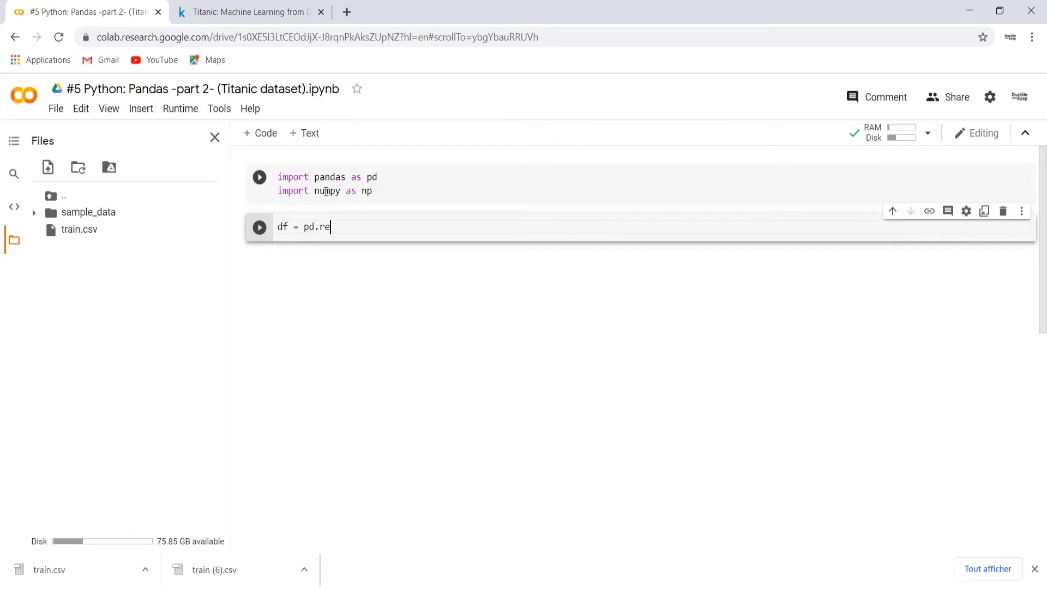
{"action": "type", "text": "ad"}
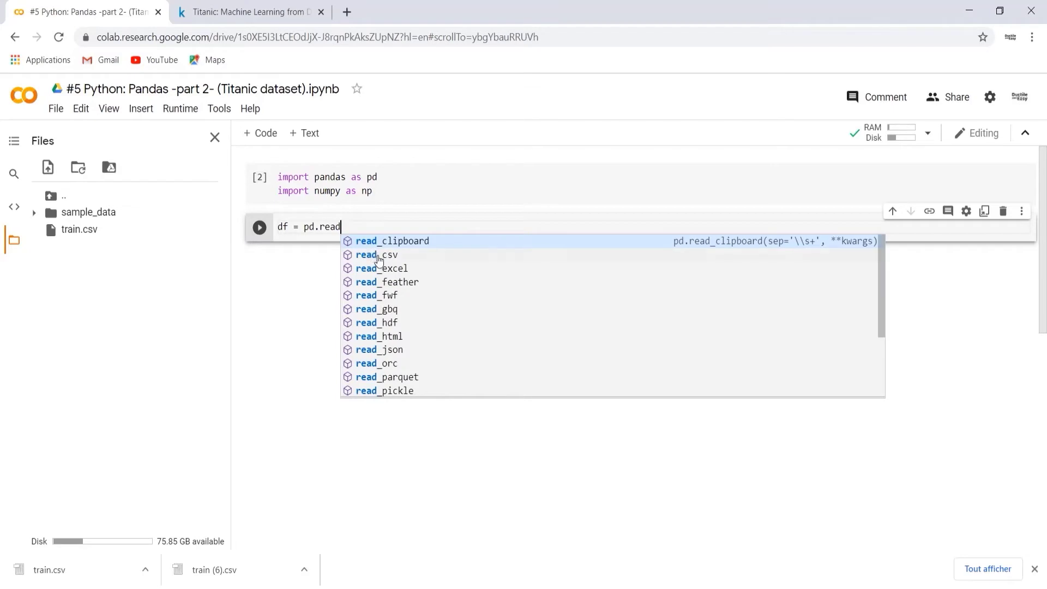
Step: Load /content/train.csv into df with pd.read_csv using the copied file path
{"action": "left_click", "coordinate": [376, 256]}
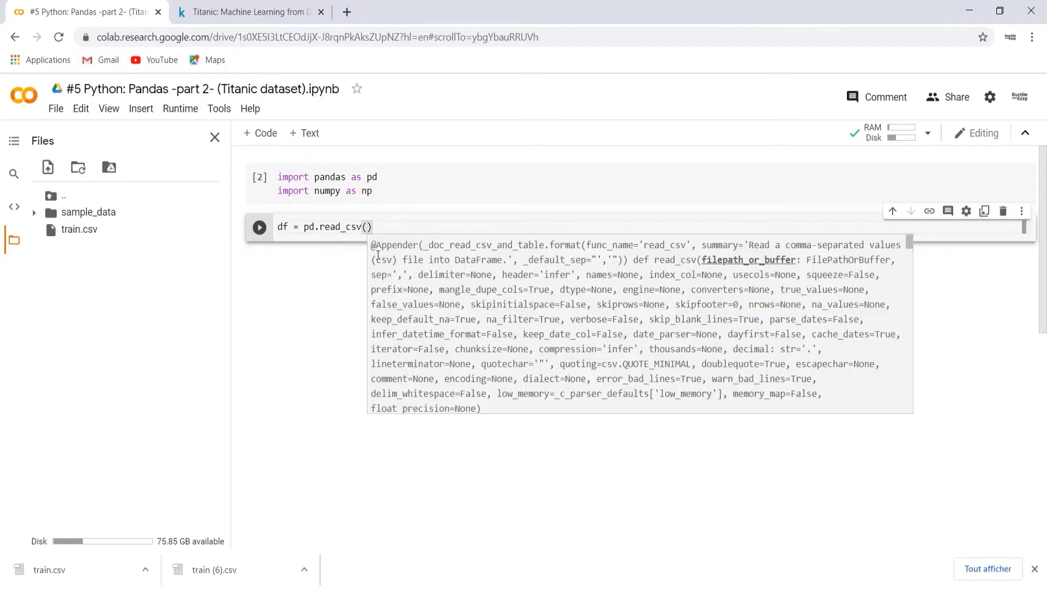
{"action": "type", "text": "\""}
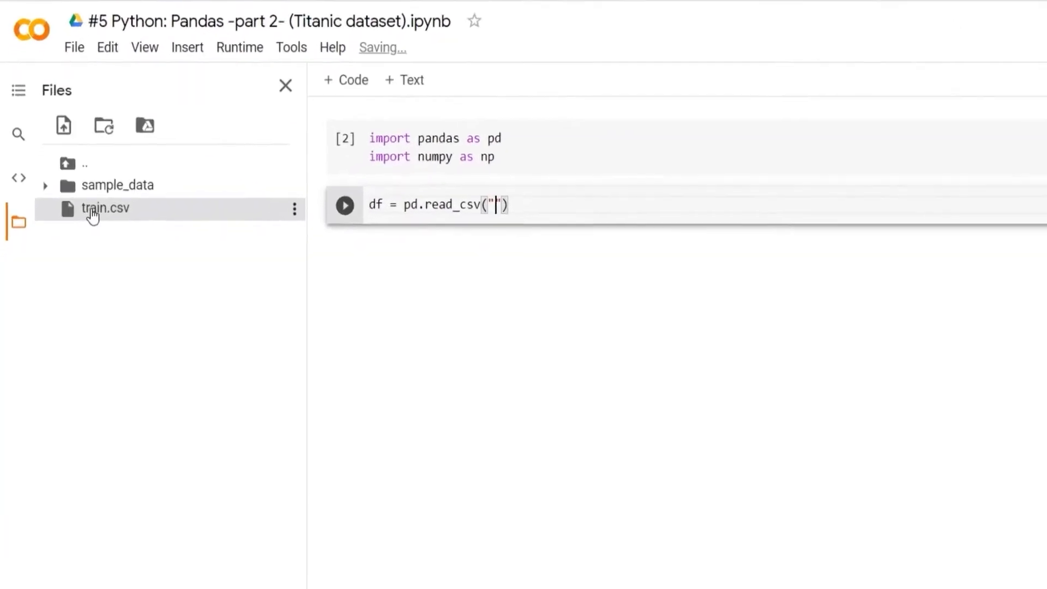
{"action": "right_click", "coordinate": [71, 229]}
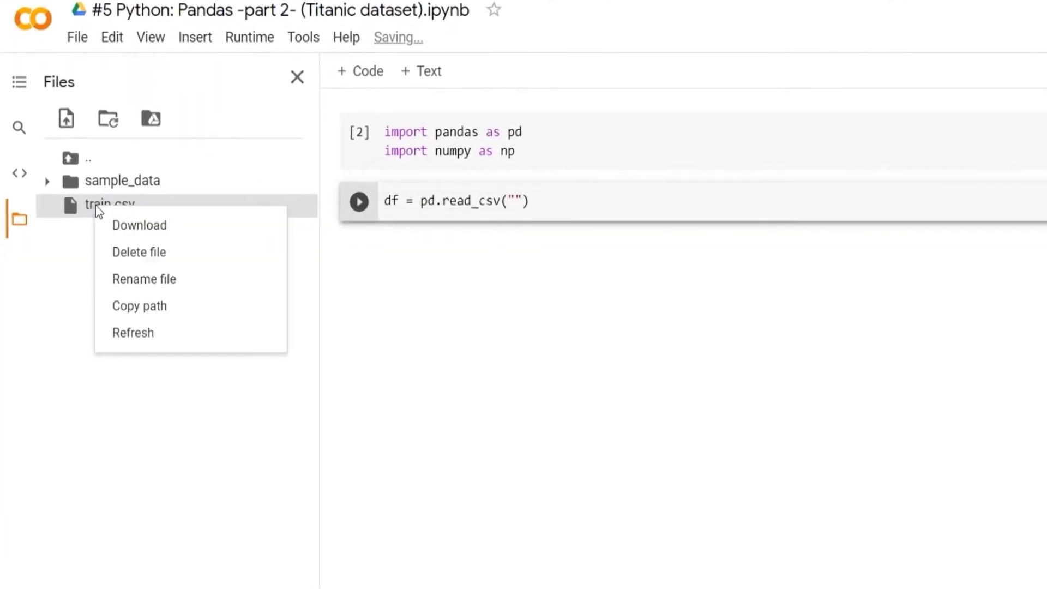
{"action": "left_click", "coordinate": [163, 301]}
{"action": "left_click", "coordinate": [515, 200]}
{"action": "type", "text": "/content/train.csv"}
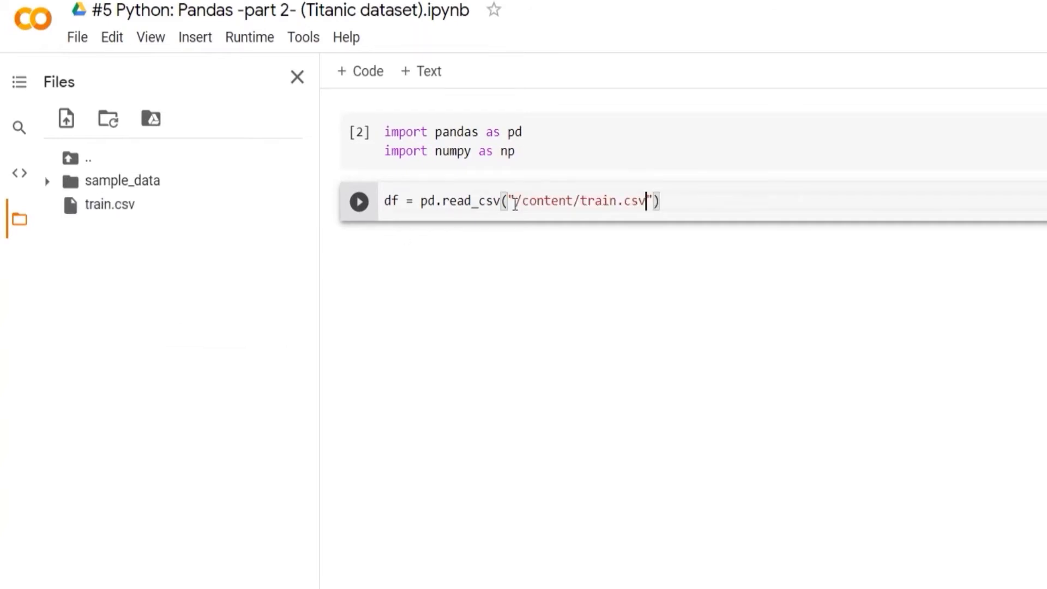
{"action": "key", "text": "shift+Return"}
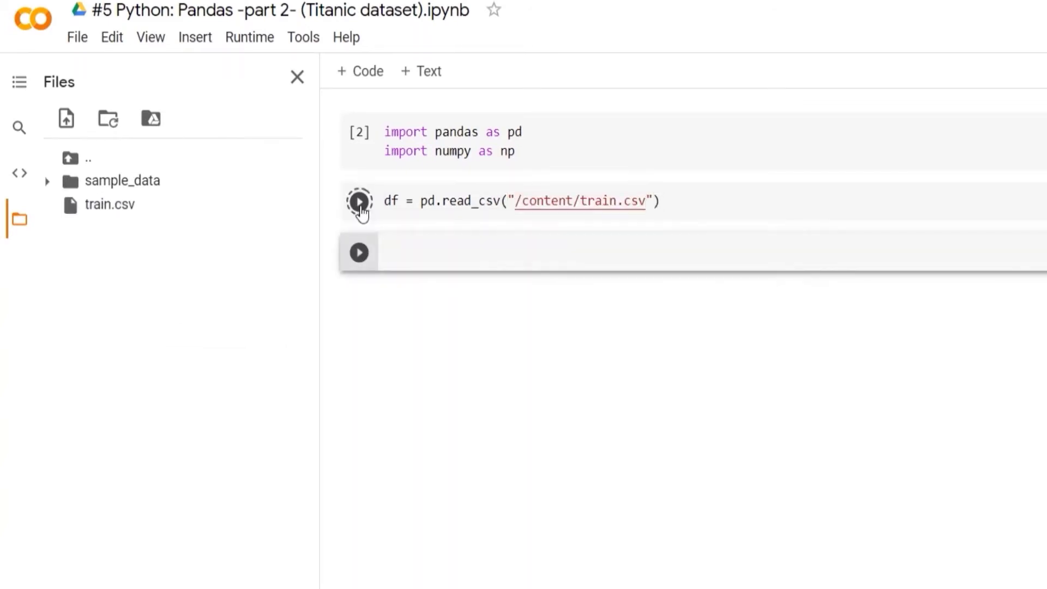
{"action": "type", "text": "df.hea"}
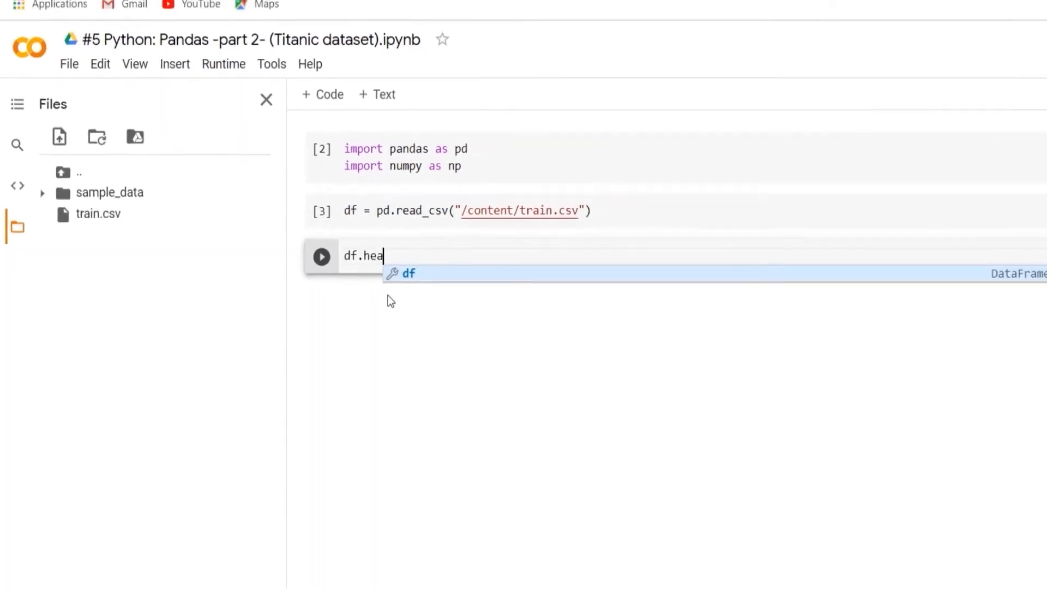
{"action": "type", "text": "d()"}
Step: Run df.head() to show the first five passenger rows
{"action": "key", "text": "shift+Return"}
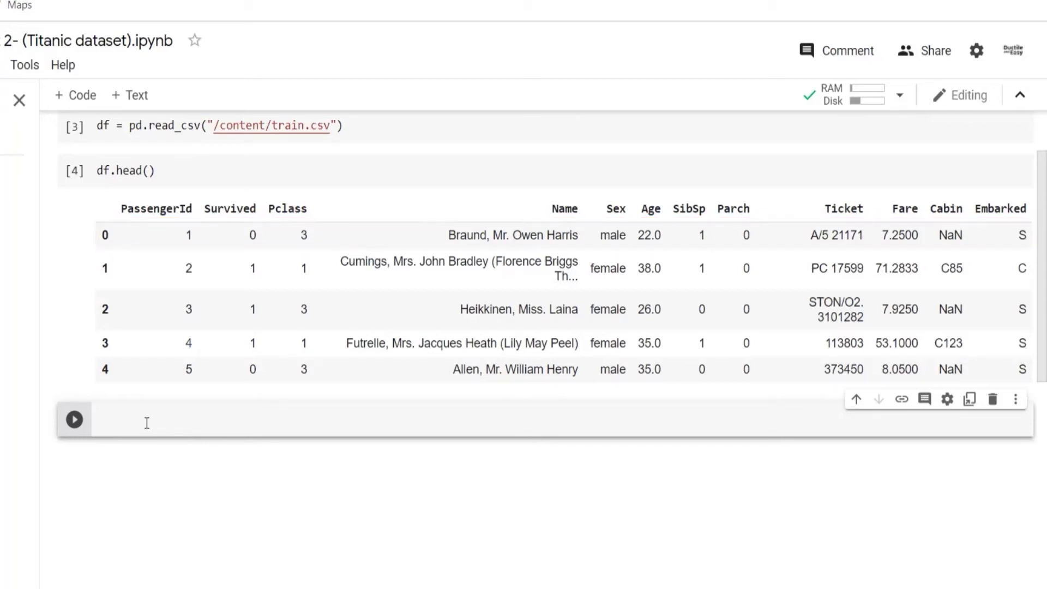
{"action": "type", "text": "df."}
{"action": "type", "text": "inf"}
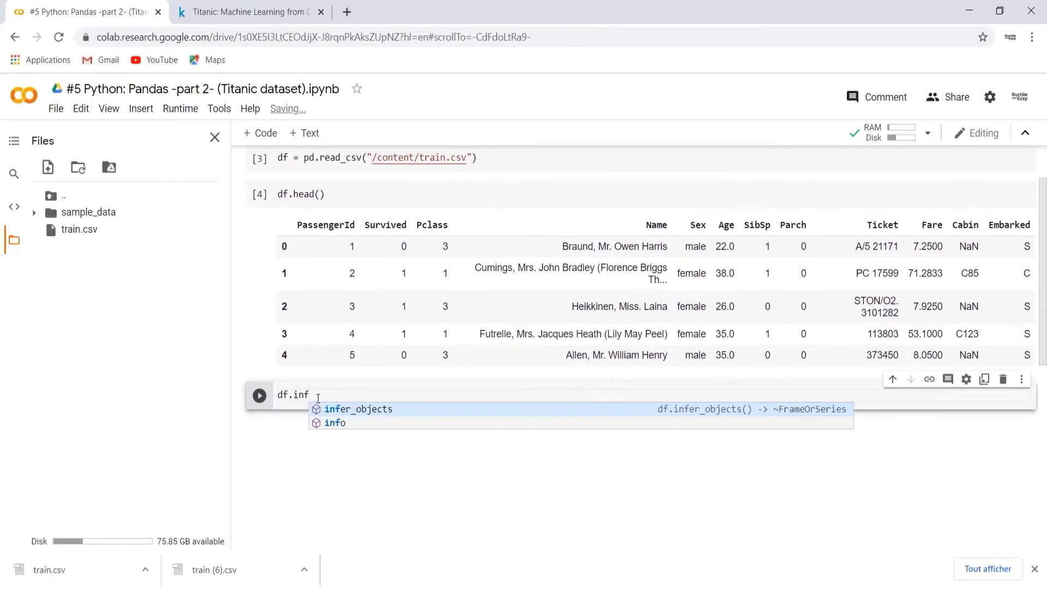
{"action": "type", "text": "o("}
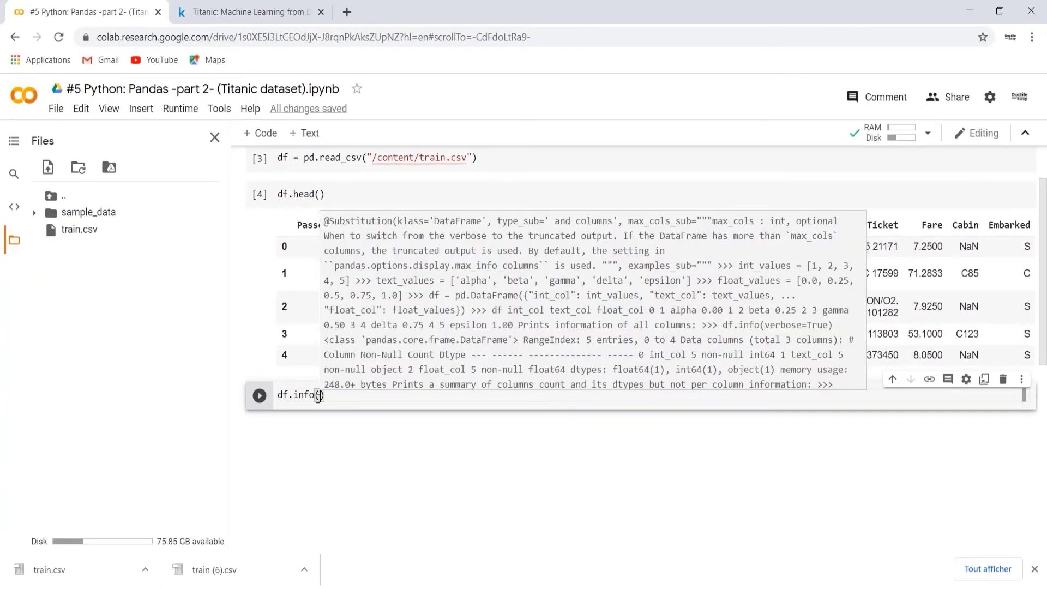
Step: Run df.info() to show 891 entries, 12 columns and their dtypes
{"action": "key", "text": "shift+Return"}
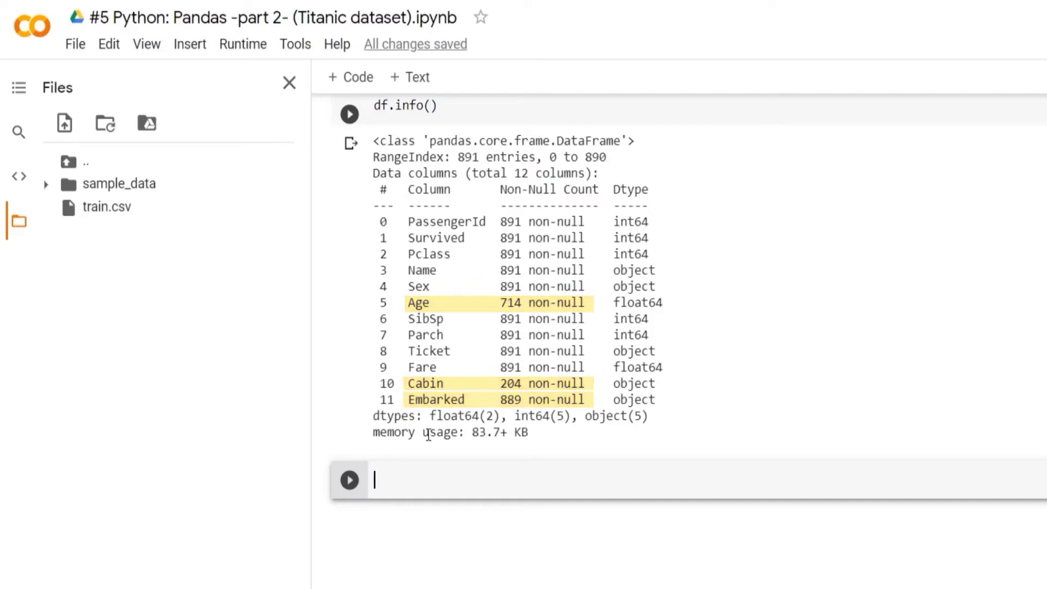
{"action": "type", "text": "df.des"}
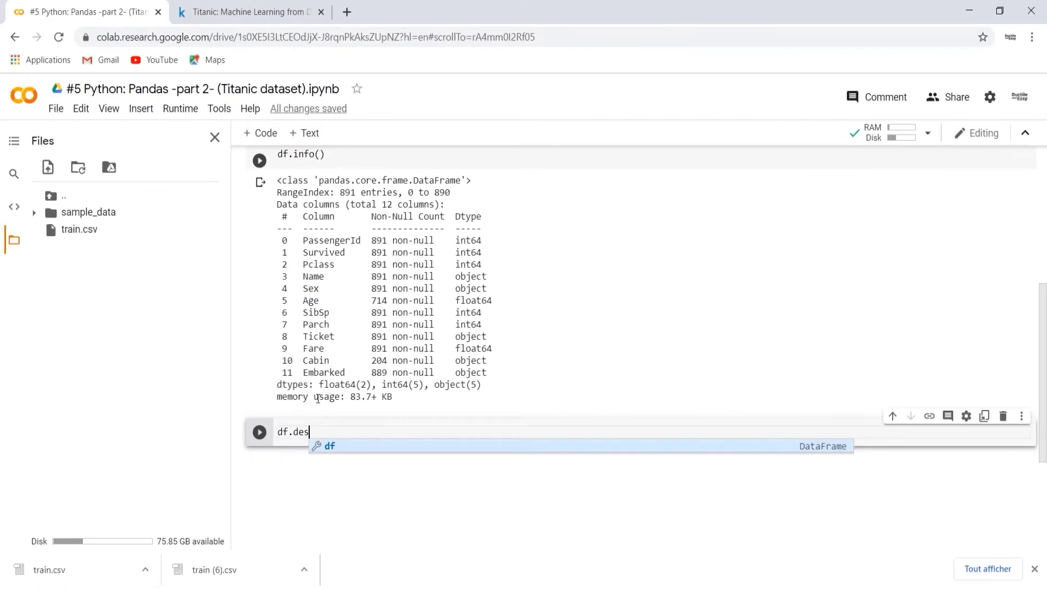
{"action": "type", "text": "cribe("}
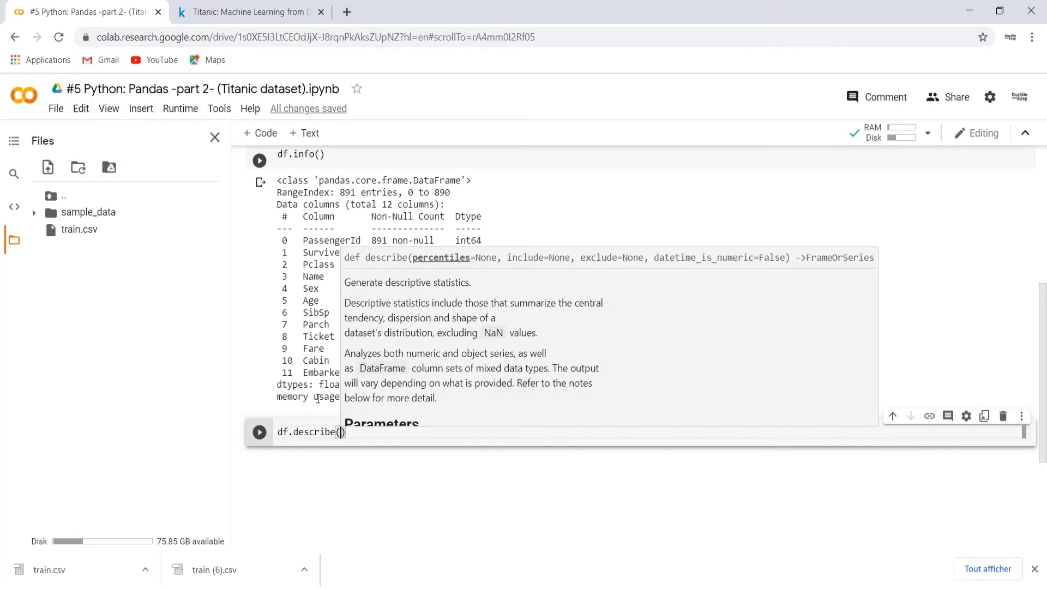
Step: Run df.describe() to show summary statistics for the numeric columns
{"action": "key", "text": "shift+Return"}
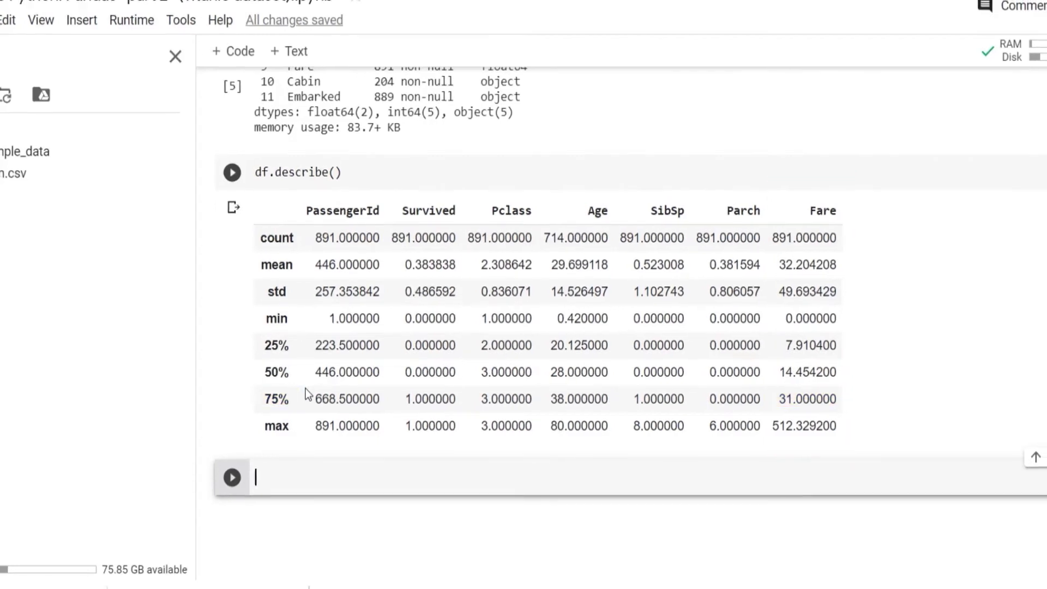
{"action": "type", "text": "#"}
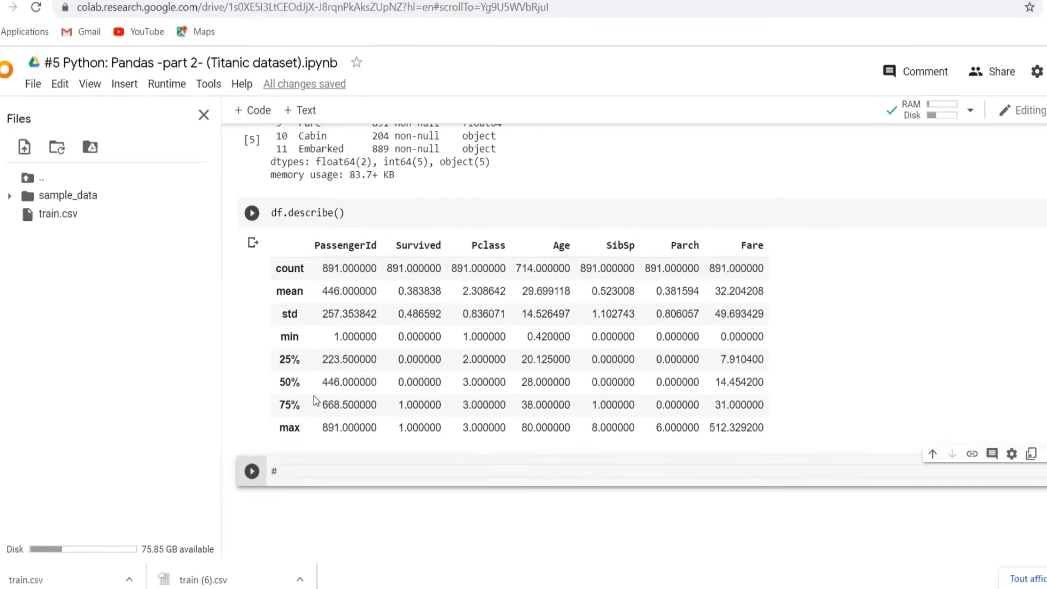
{"action": "type", "text": "mis"}
{"action": "type", "text": "sing data"}
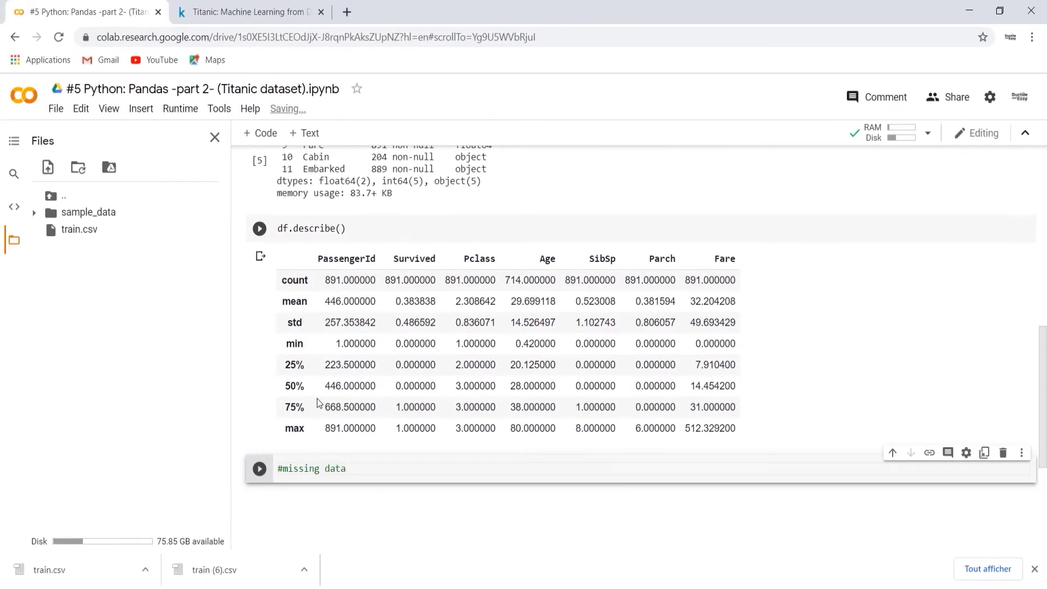
Step: Under a #missing data comment, run print(df.isnull().sum())
{"action": "key", "text": "Return"}
{"action": "type", "text": "print("}
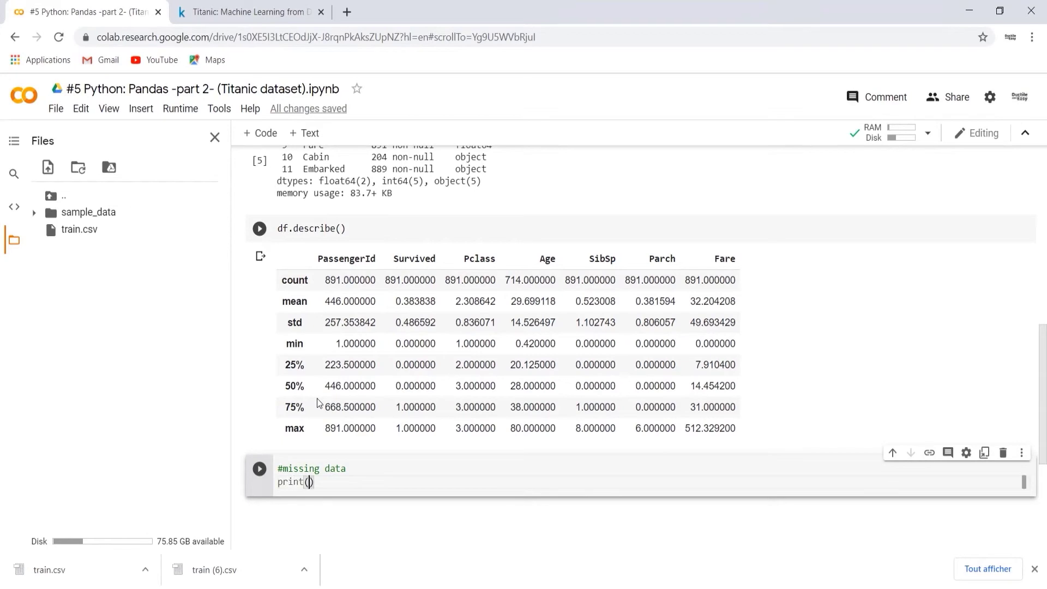
{"action": "type", "text": "df.is"}
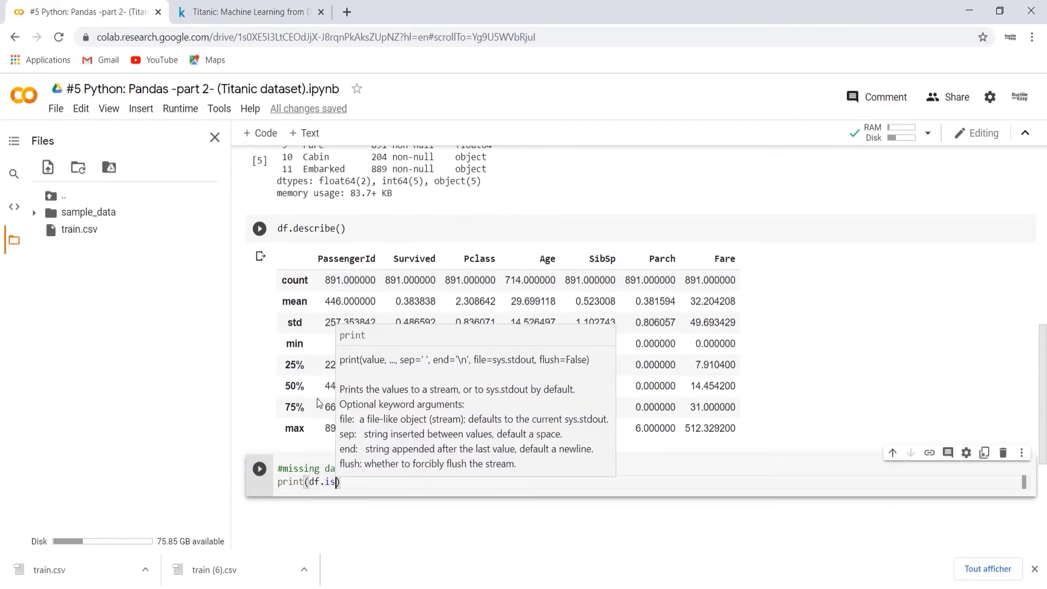
{"action": "type", "text": "null("}
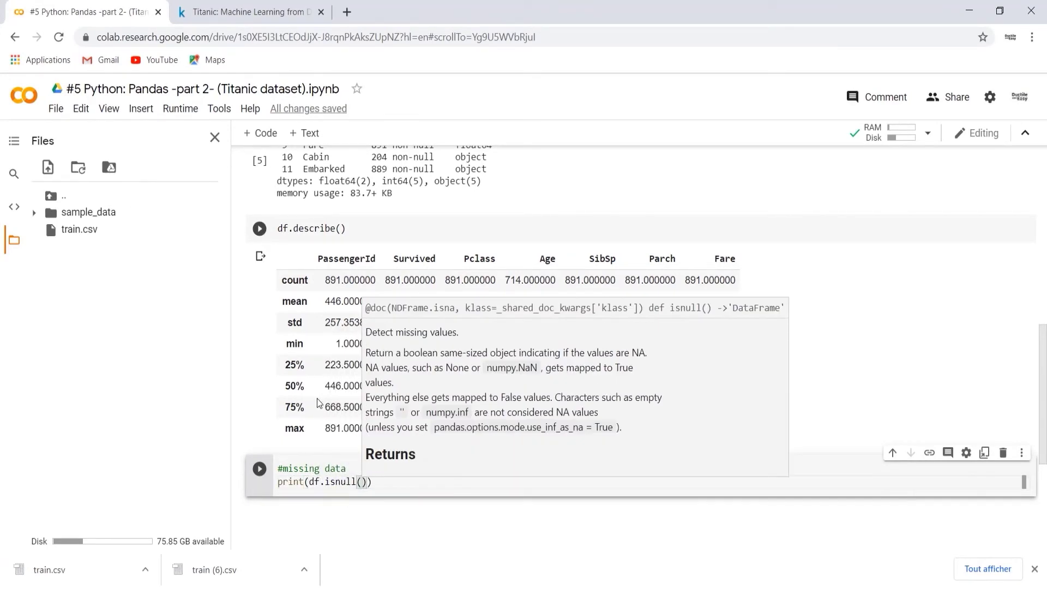
{"action": "type", "text": ").sum"}
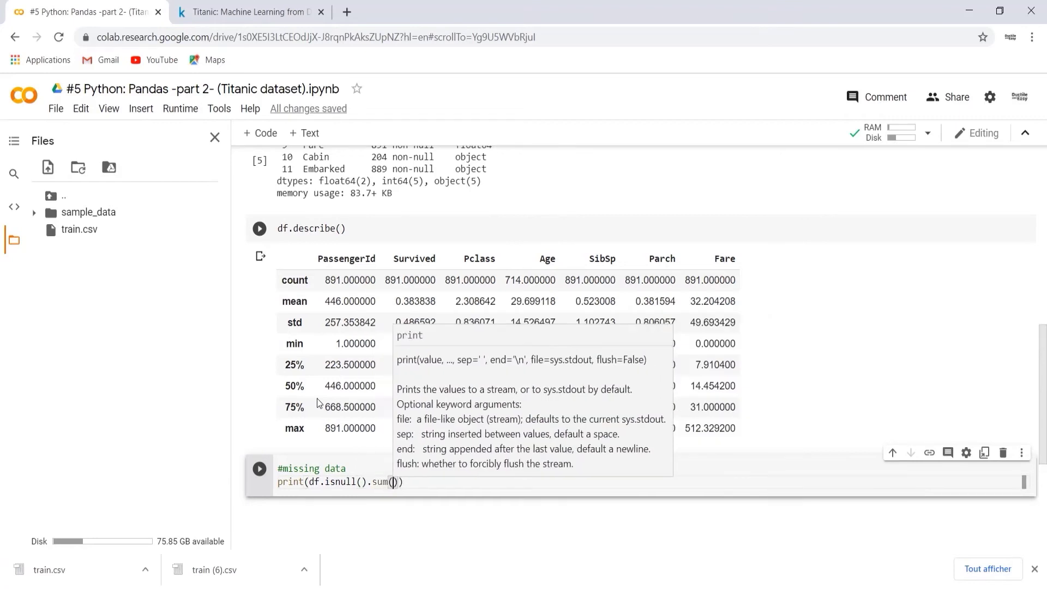
{"action": "type", "text": "()"}
{"action": "key", "text": "shift+Return"}
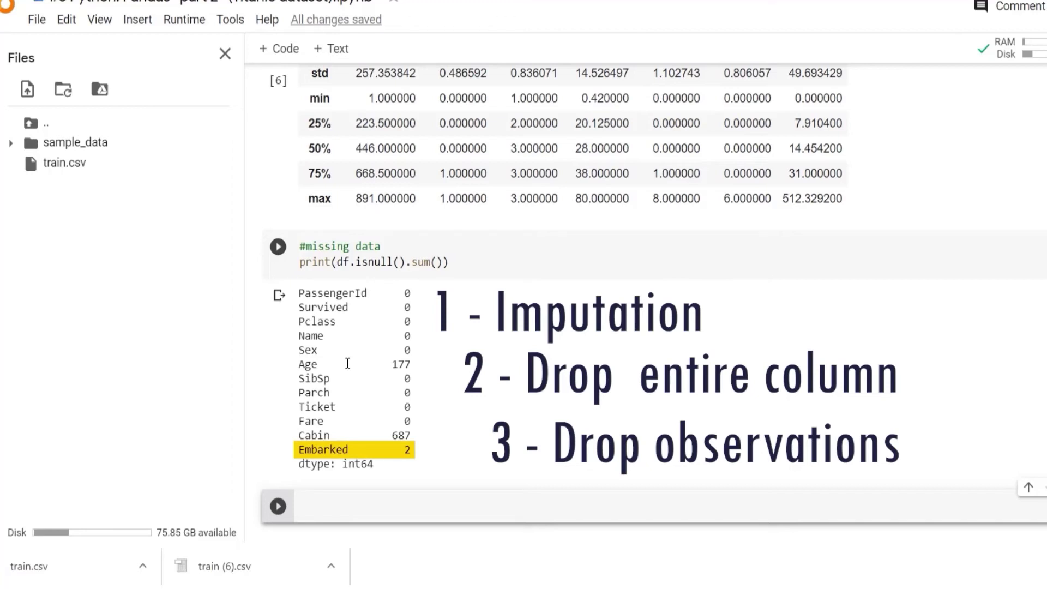
{"action": "type", "text": "df"}
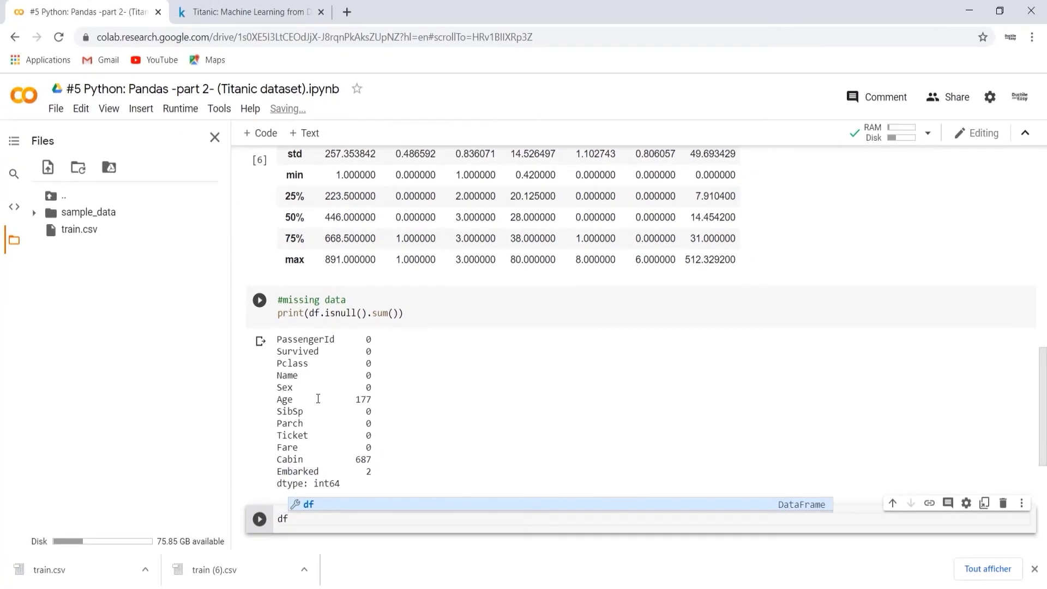
{"action": "type", "text": "[\""}
{"action": "scroll", "coordinate": [317, 398], "scroll_direction": "down", "scroll_amount": 3}
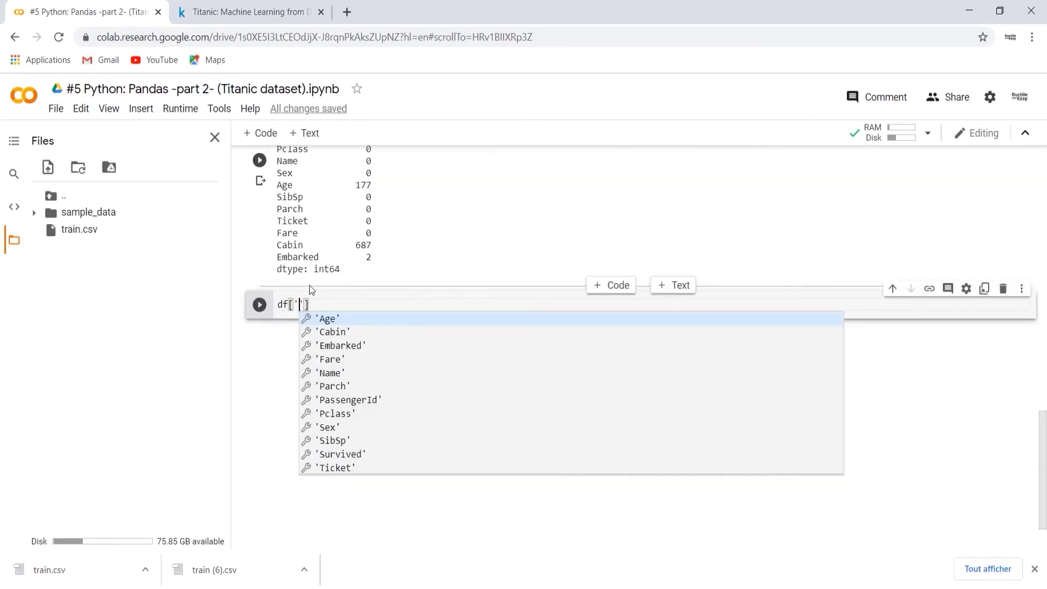
Step: Run df["Age"].fillna(df["Age"].median(), inplace=True), copying the Age name from the output
{"action": "key", "text": "Escape"}
{"action": "double_click", "coordinate": [286, 185]}
{"action": "left_click", "coordinate": [299, 304]}
{"action": "type", "text": "Age\"].f"}
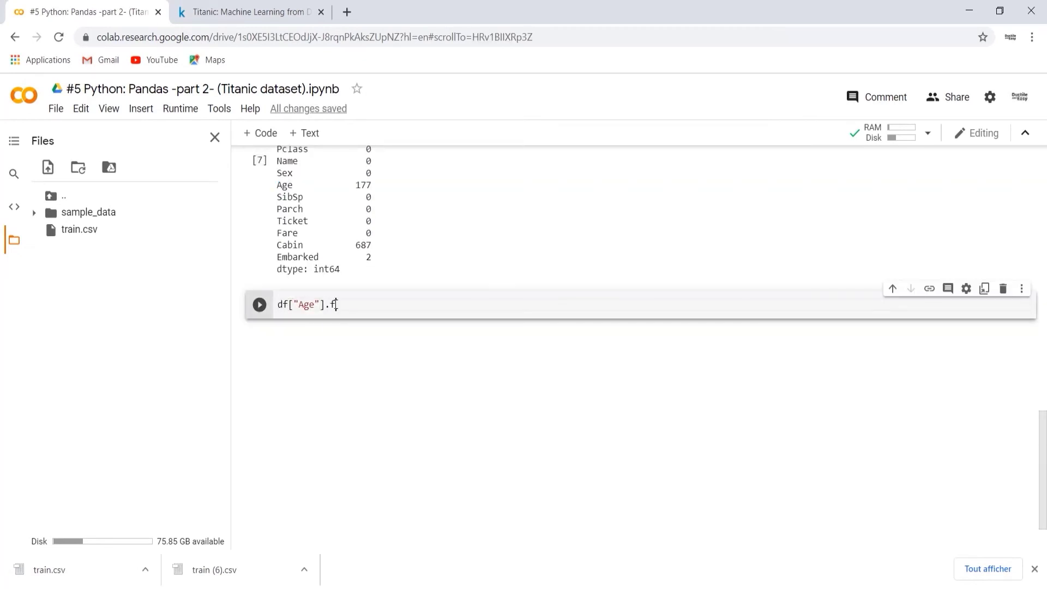
{"action": "type", "text": "illna(df[\"Age\""}
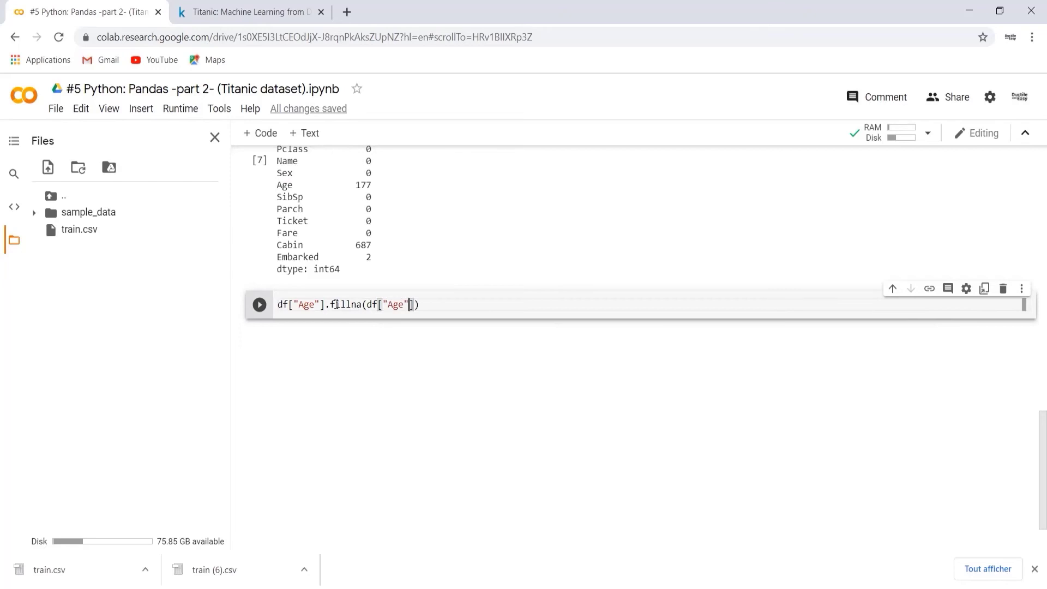
{"action": "type", "text": "].median("}
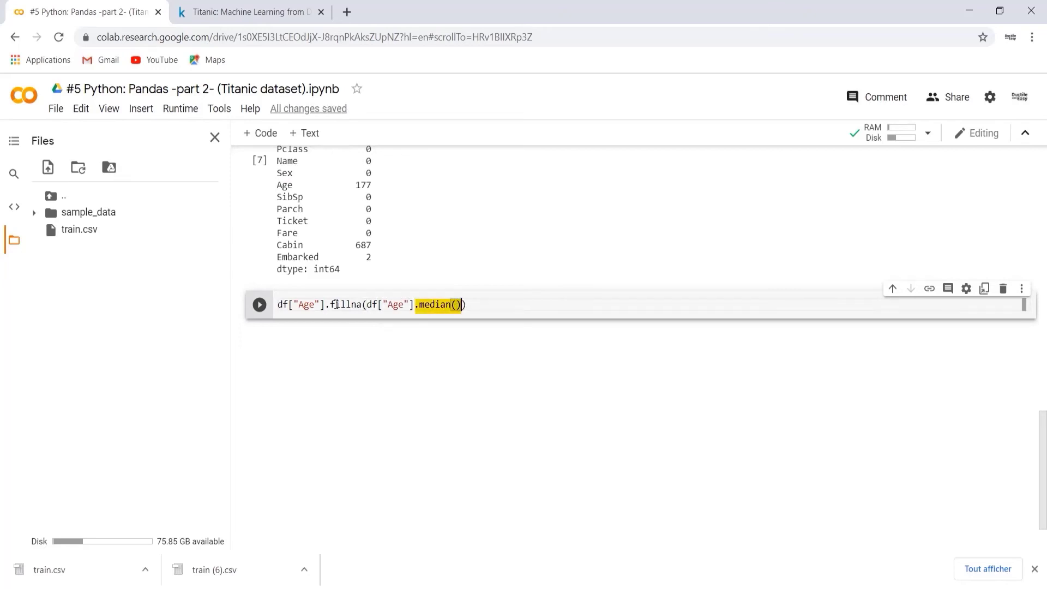
{"action": "type", "text": ")"}
{"action": "type", "text": ", inpl"}
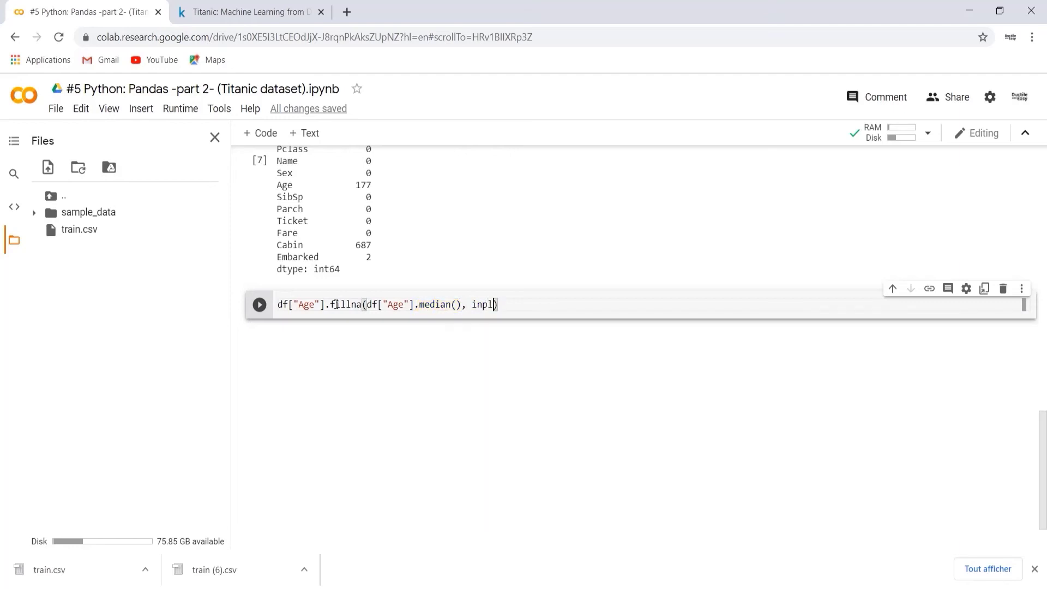
{"action": "type", "text": "ace"}
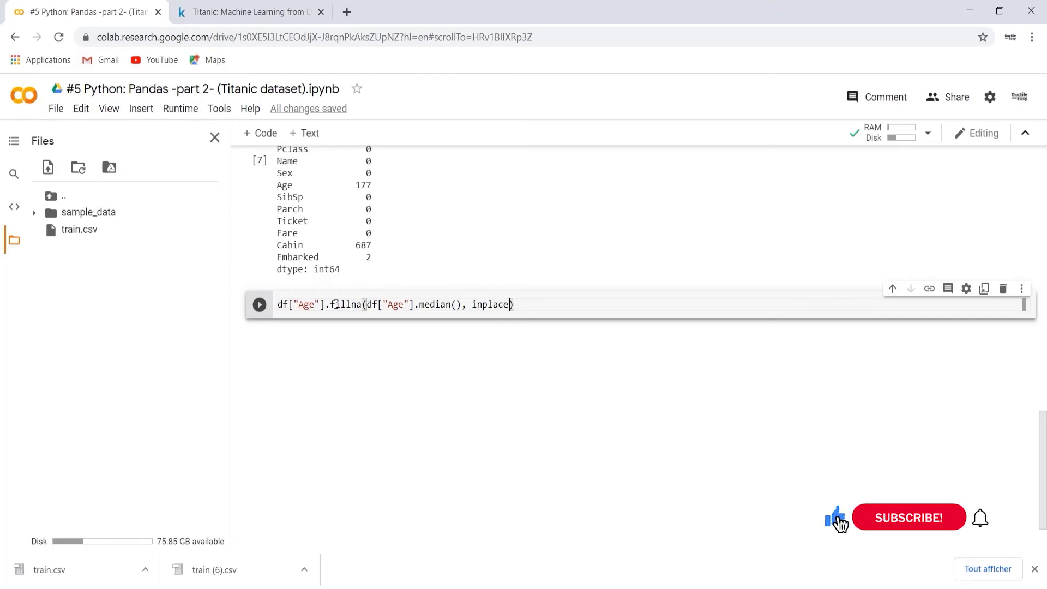
{"action": "type", "text": " = Tr"}
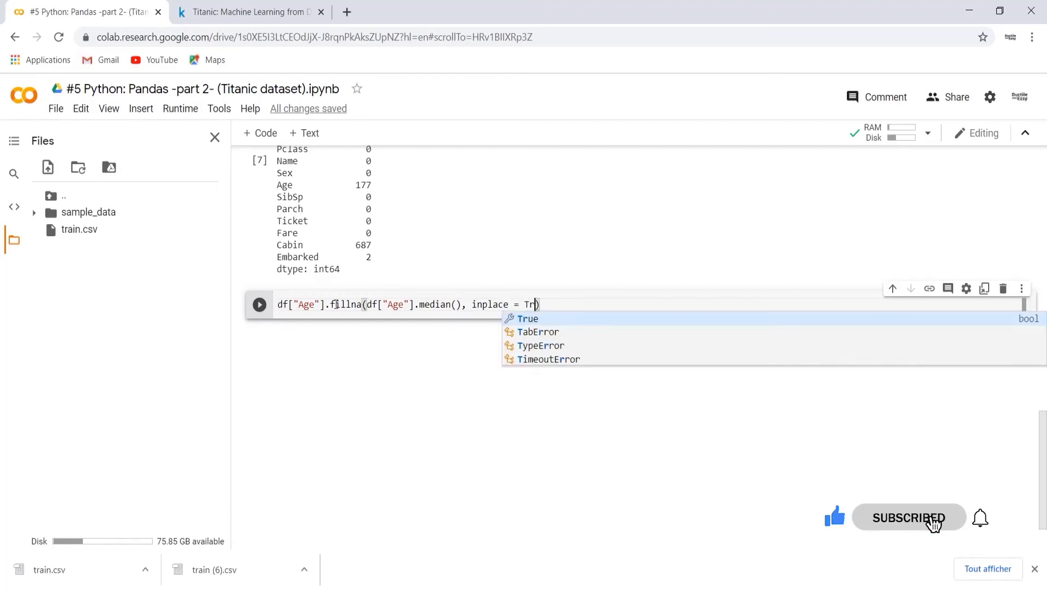
{"action": "type", "text": "ue"}
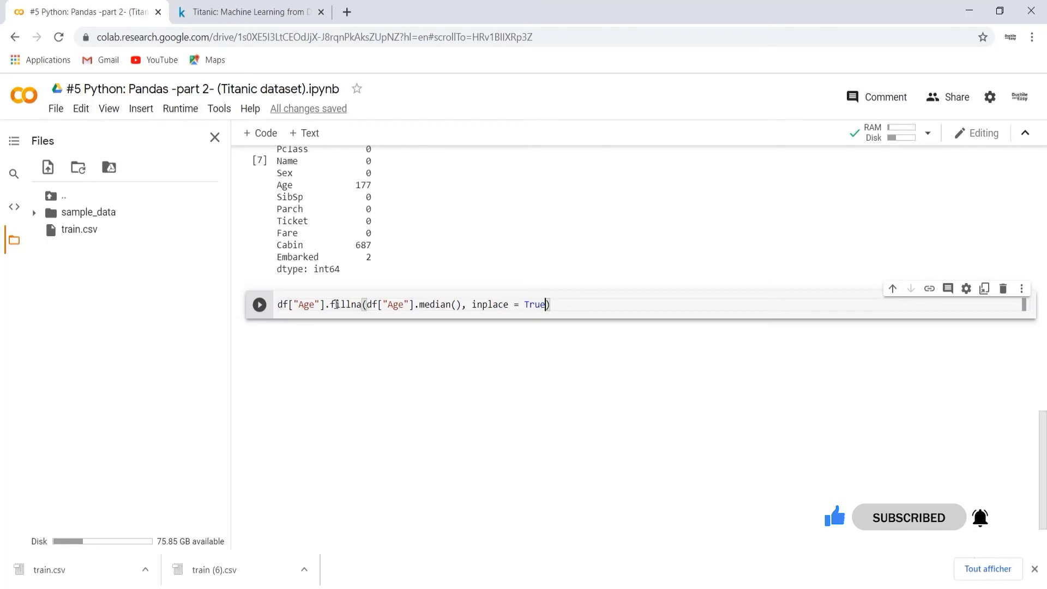
{"action": "key", "text": "shift+Return"}
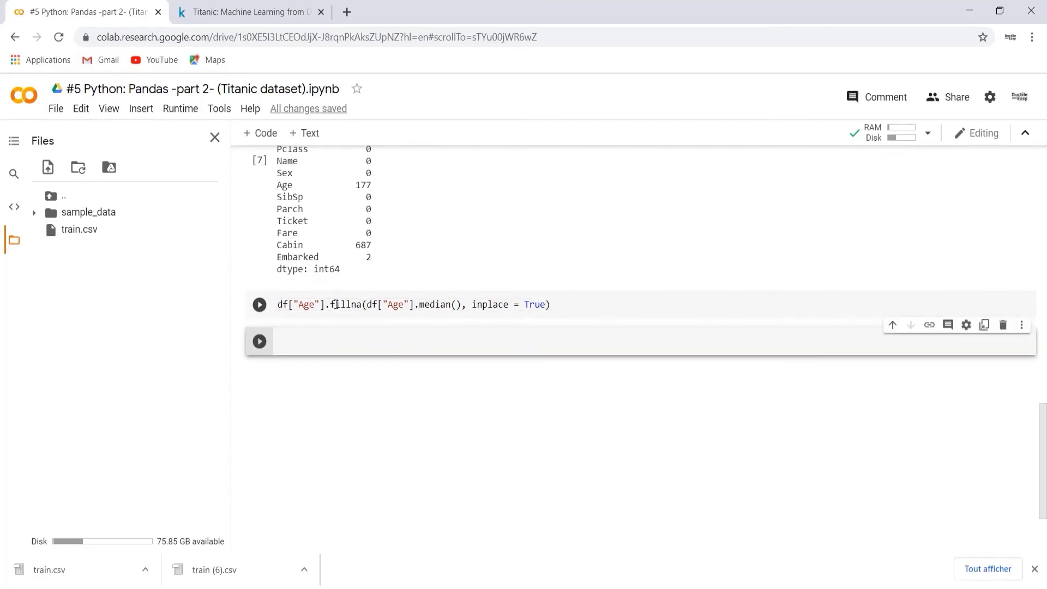
{"action": "type", "text": "df.drop(columns=["}
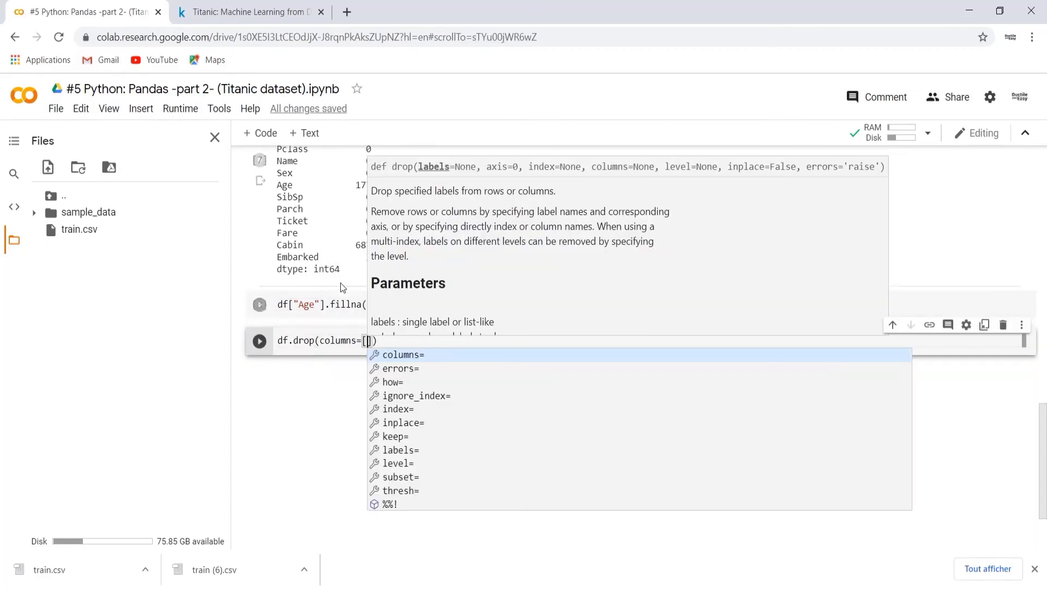
{"action": "scroll", "coordinate": [341, 287], "scroll_direction": "up", "scroll_amount": 1}
Step: Drop PassengerId, Cabin and Ticket in place, then drop rows missing Embarked
{"action": "double_click", "coordinate": [305, 197]}
{"action": "type", "text": "\"PassengerId\","}
{"action": "double_click", "coordinate": [289, 315]}
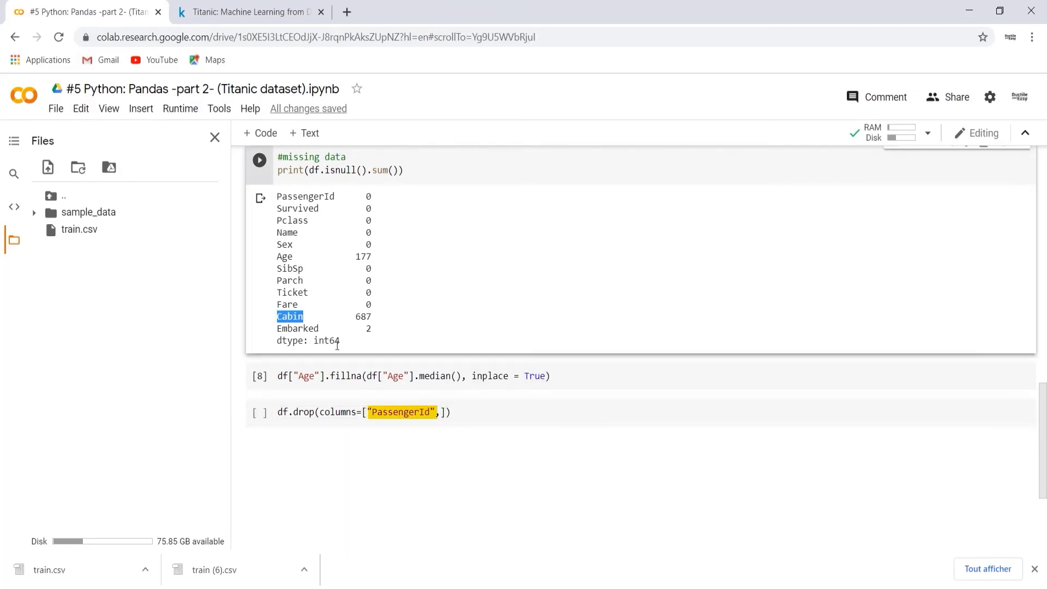
{"action": "left_click", "coordinate": [442, 412]}
{"action": "type", "text": "\"Cabin\""}
{"action": "double_click", "coordinate": [291, 292]}
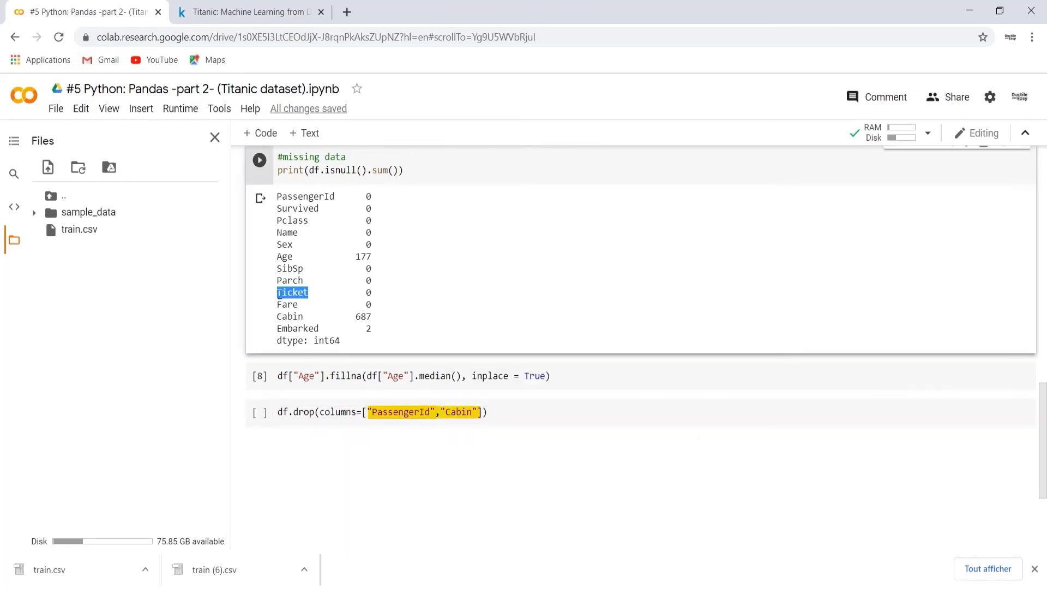
{"action": "left_click", "coordinate": [479, 412]}
{"action": "type", "text": ",\"Ticket\"], inplace=True"}
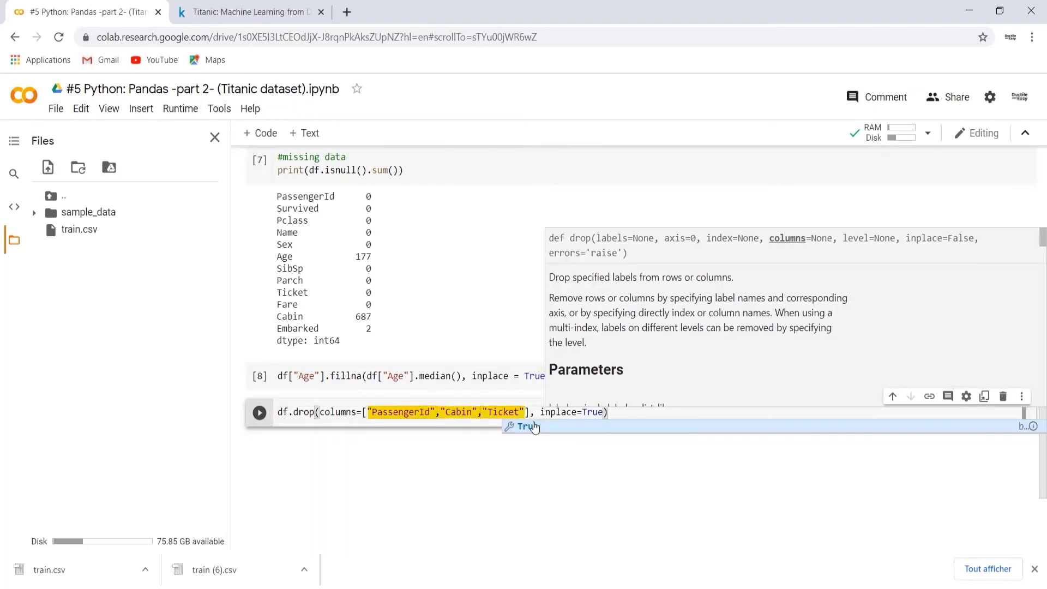
{"action": "key", "text": "shift+Return"}
{"action": "type", "text": "df.dropna"}
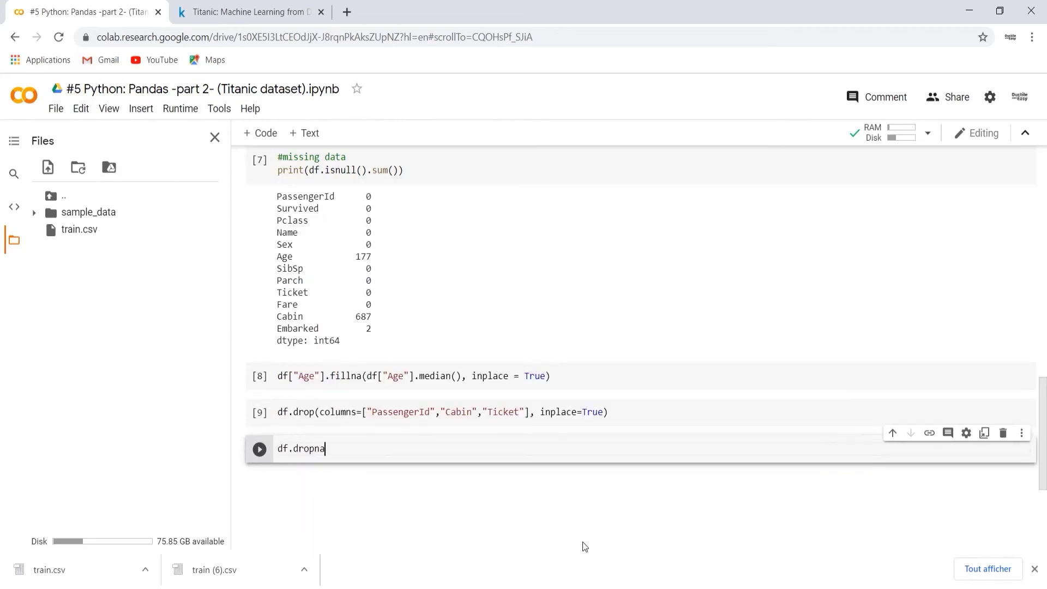
{"action": "type", "text": "(subset=[\""}
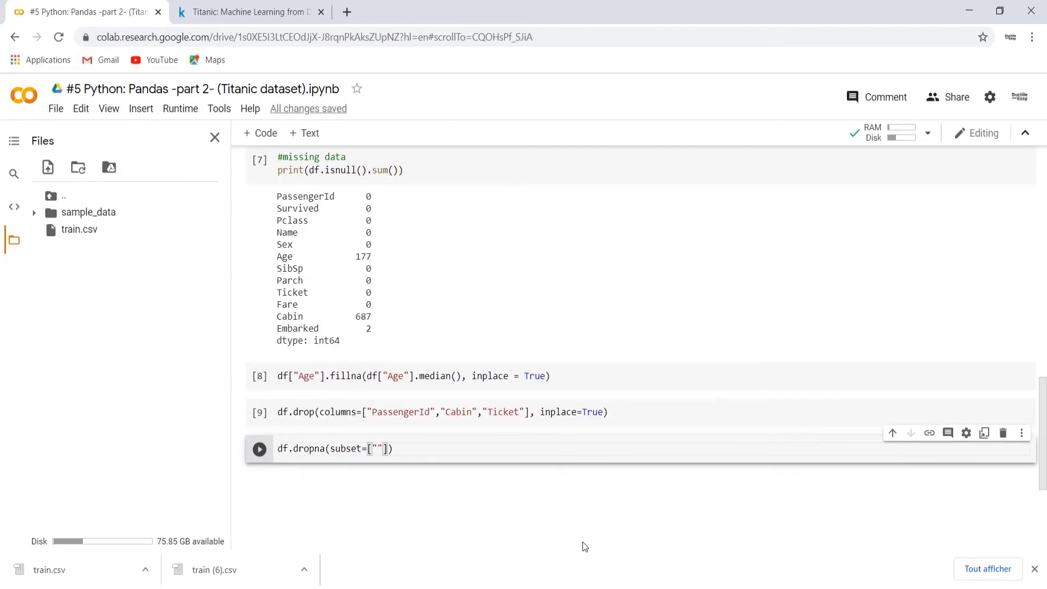
{"action": "type", "text": "Embarked\"]"}
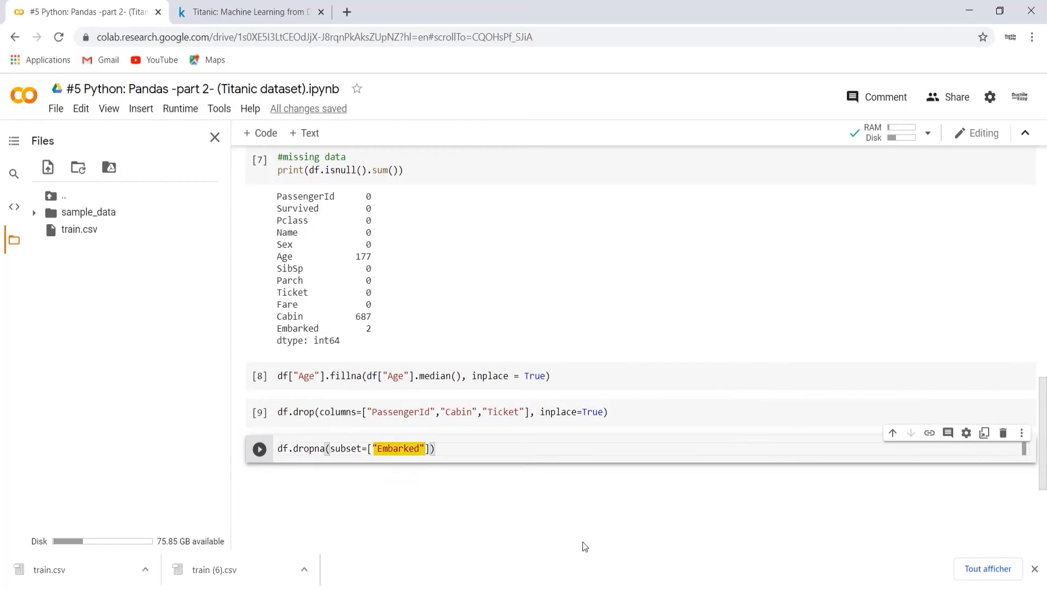
{"action": "type", "text": ", inplace=True"}
{"action": "key", "text": "shift+Return"}
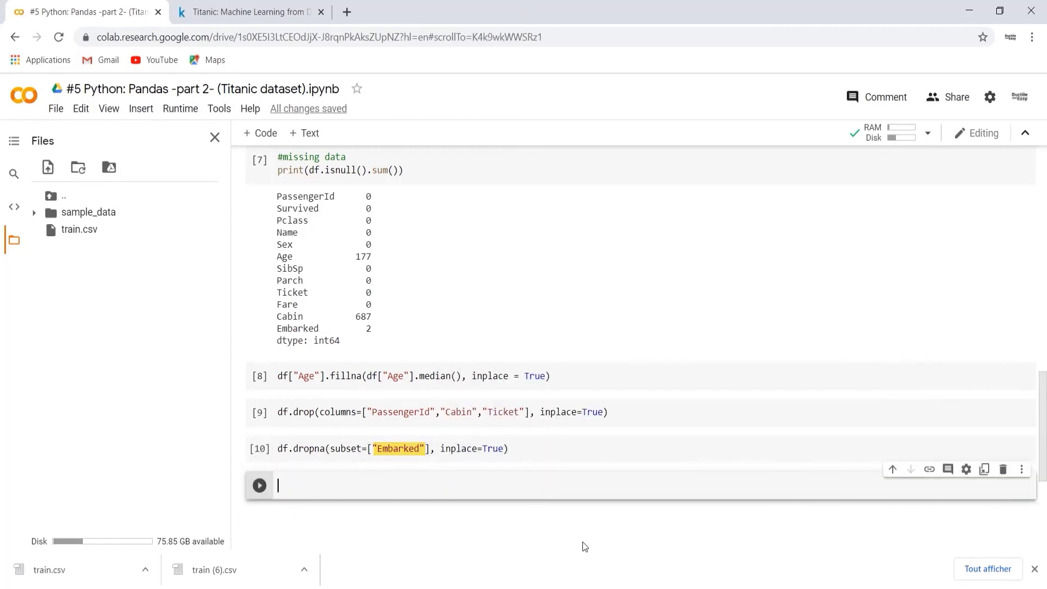
{"action": "scroll", "coordinate": [524, 503], "scroll_direction": "down", "scroll_amount": 3}
{"action": "type", "text": "df."}
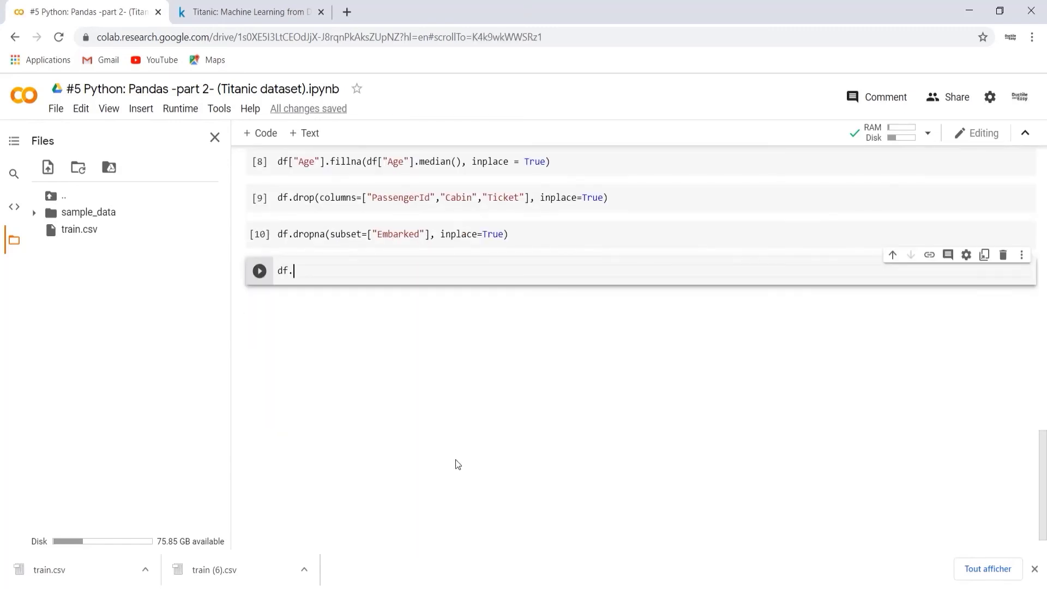
{"action": "type", "text": "isnull()"}
{"action": "type", "text": ".sum()"}
Step: Run df.isnull().sum() showing zero missing values, then df.info() showing 889 entries
{"action": "key", "text": "shift+Return"}
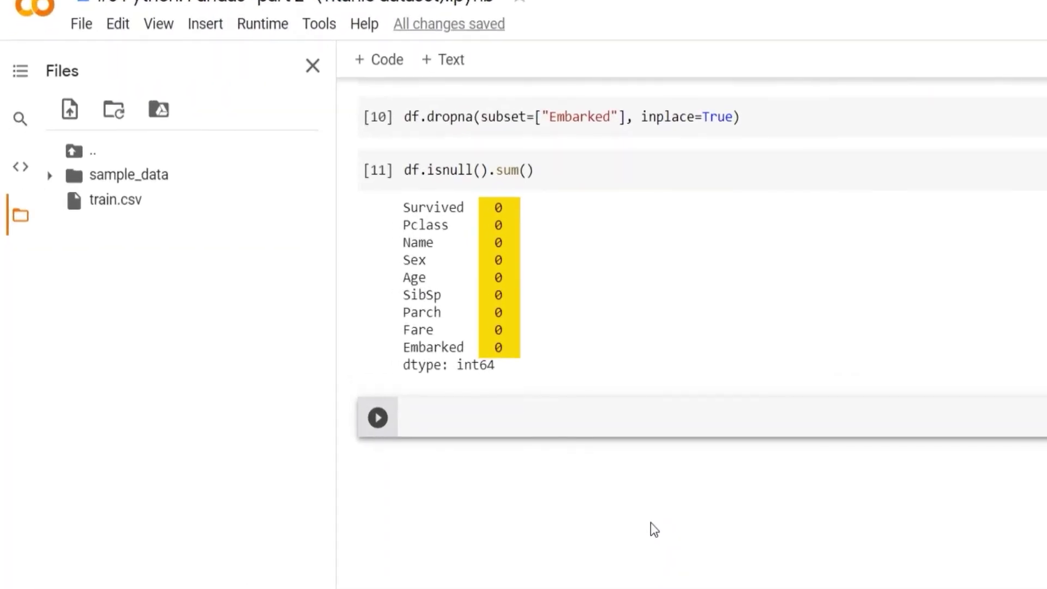
{"action": "type", "text": "df.i"}
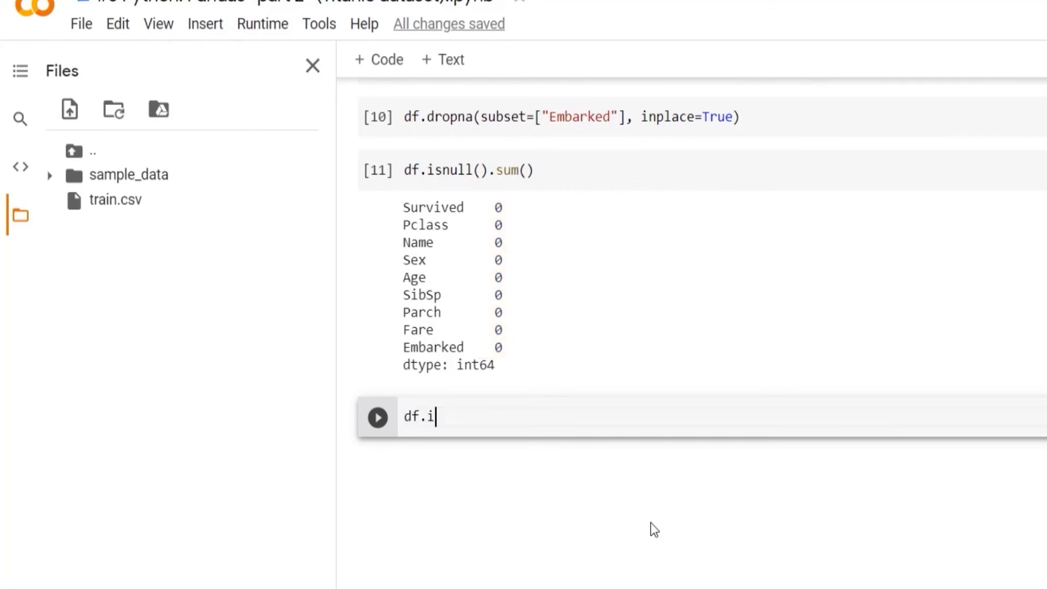
{"action": "type", "text": "nfo()"}
{"action": "key", "text": "shift+Return"}
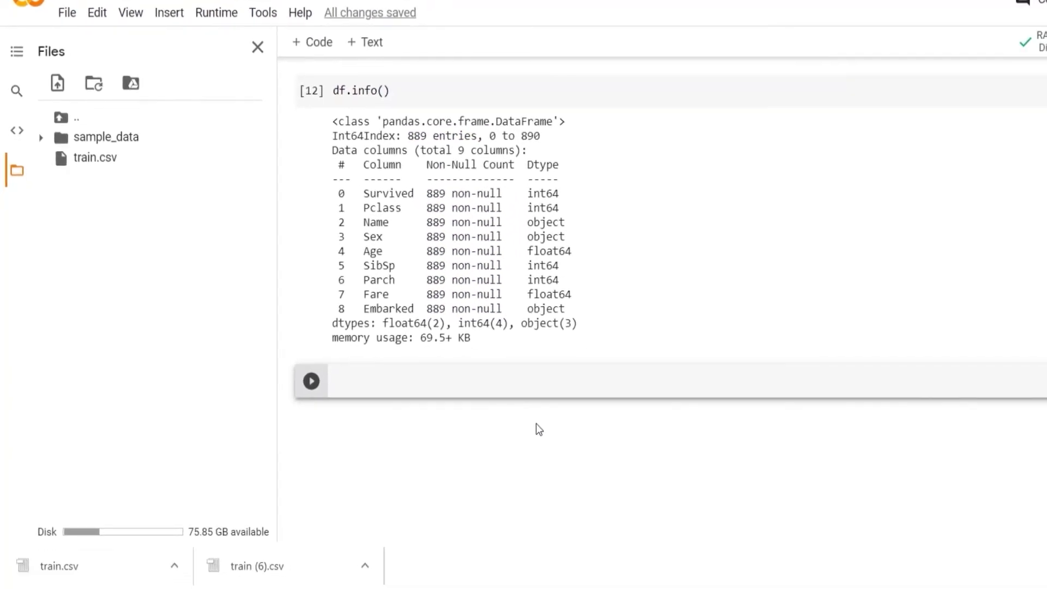
{"action": "type", "text": "print("}
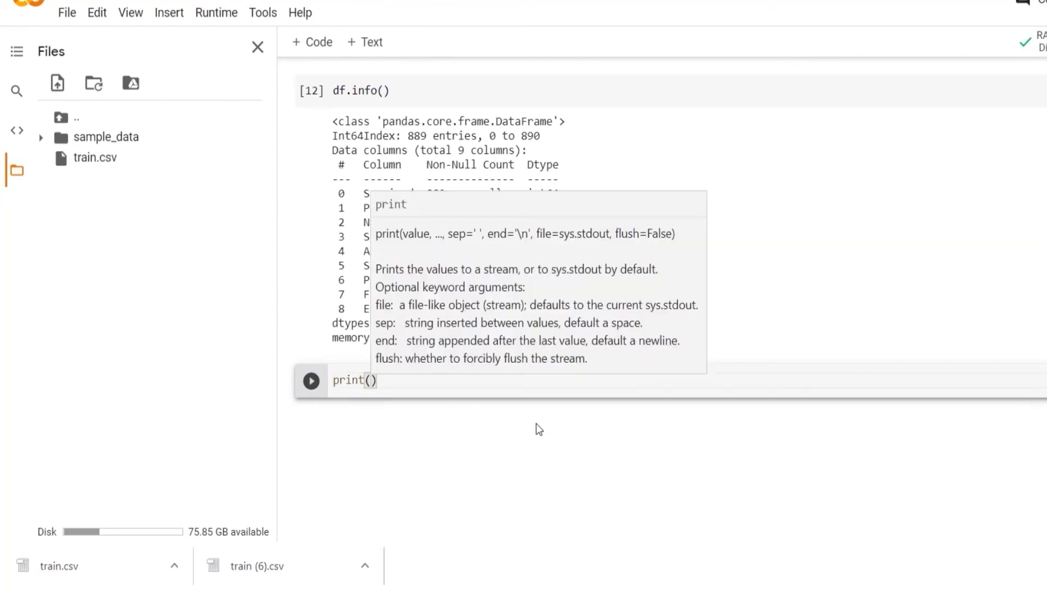
{"action": "type", "text": "\"% of su"}
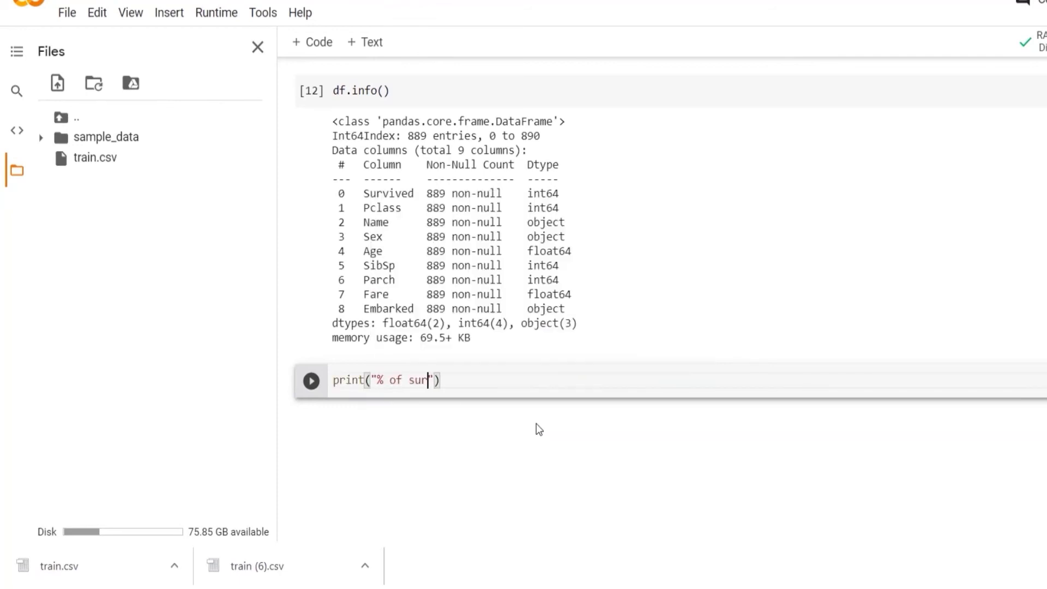
{"action": "type", "text": "rvived \", sum"}
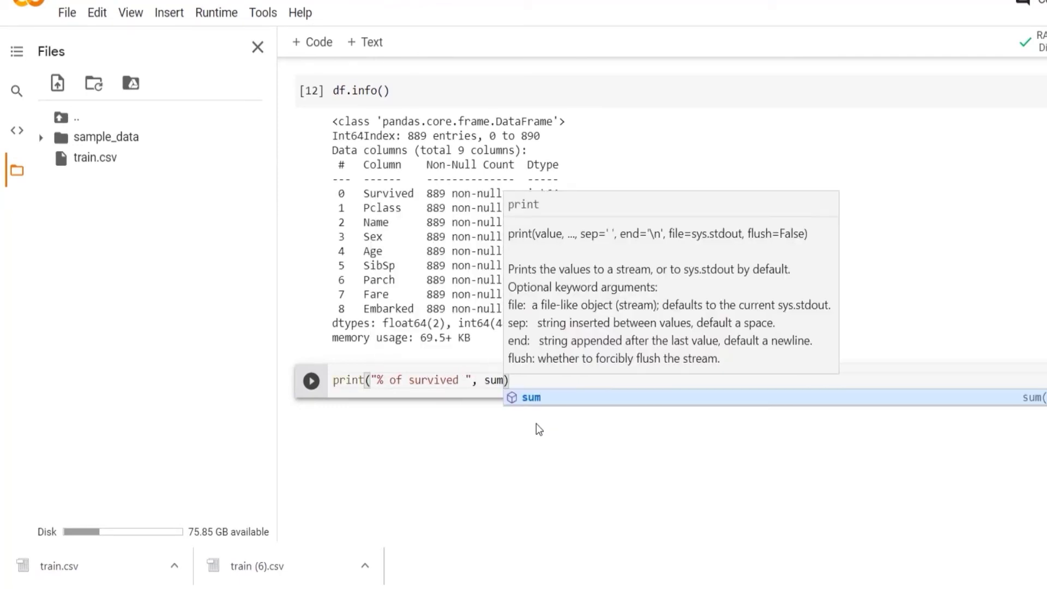
{"action": "type", "text": "(df.Survived"}
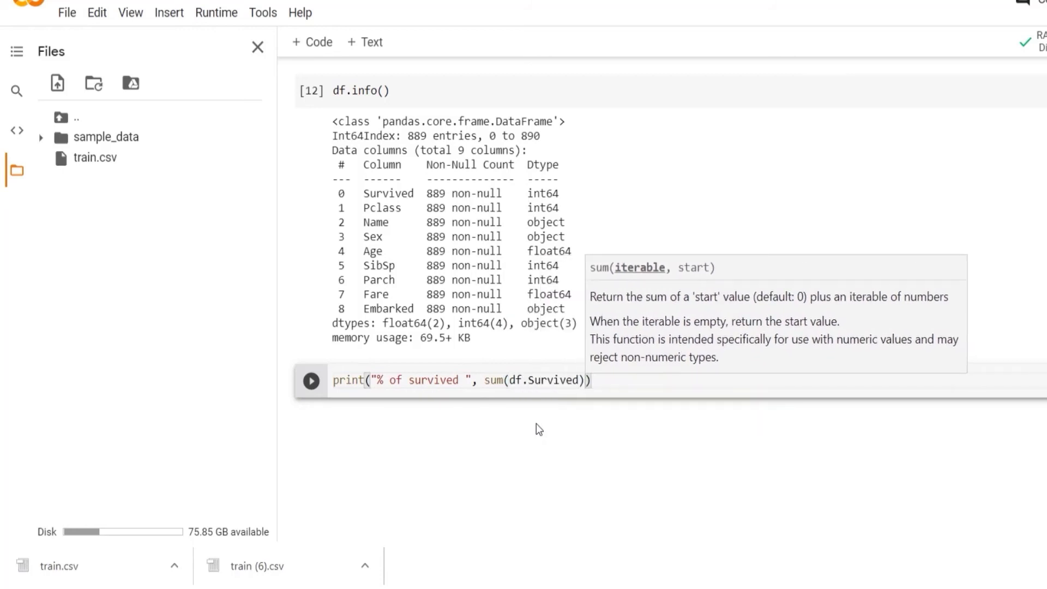
{"action": "type", "text": ")/len(df"}
Step: Calculate the overall survival share and the female and male passenger shares
{"action": "key", "text": "shift+Return"}
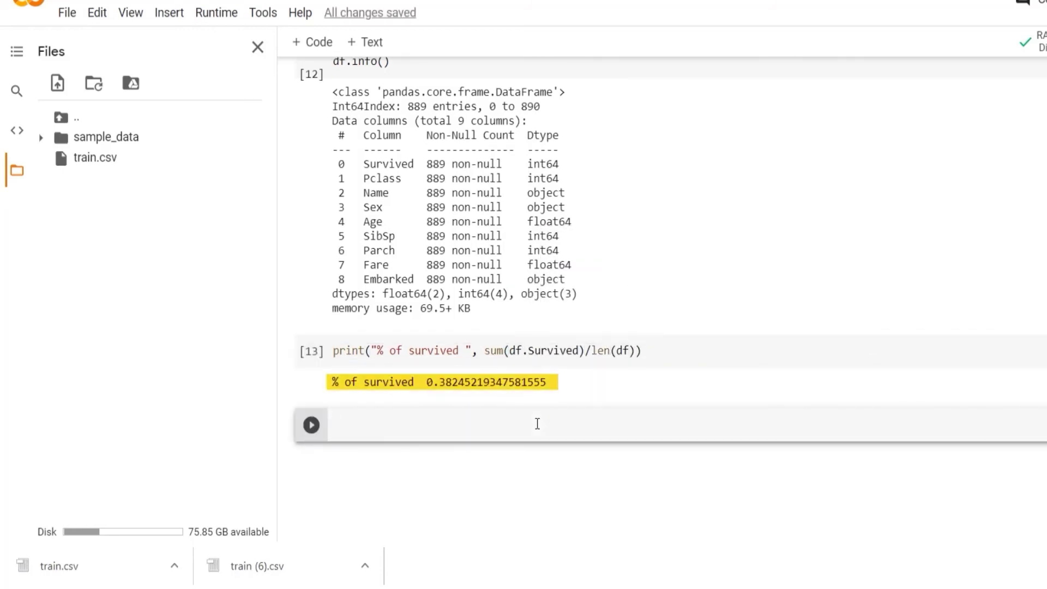
{"action": "type", "text": "print(\"%"}
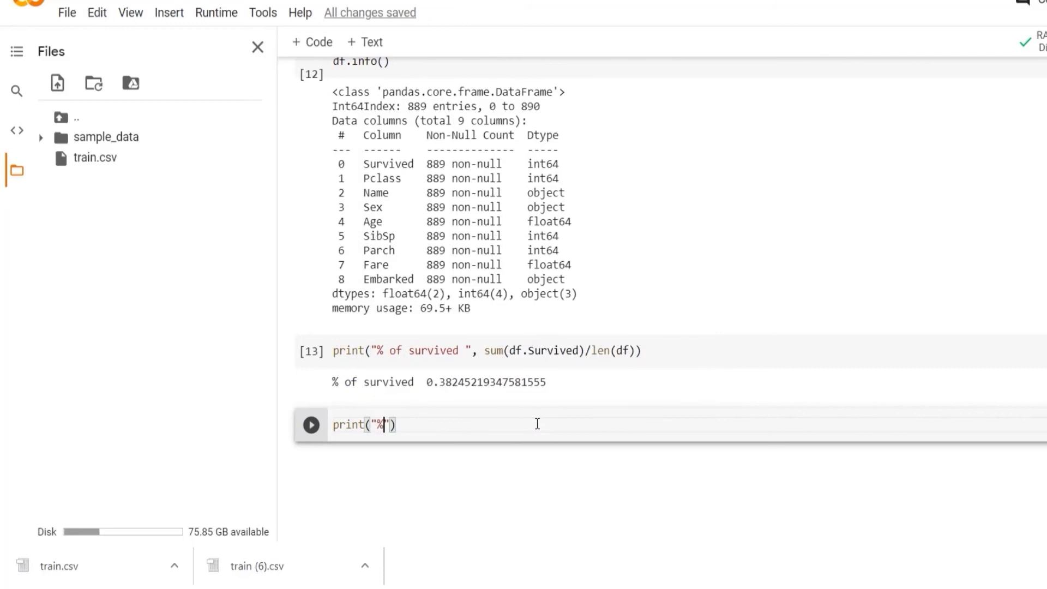
{"action": "type", "text": " of females\", s"}
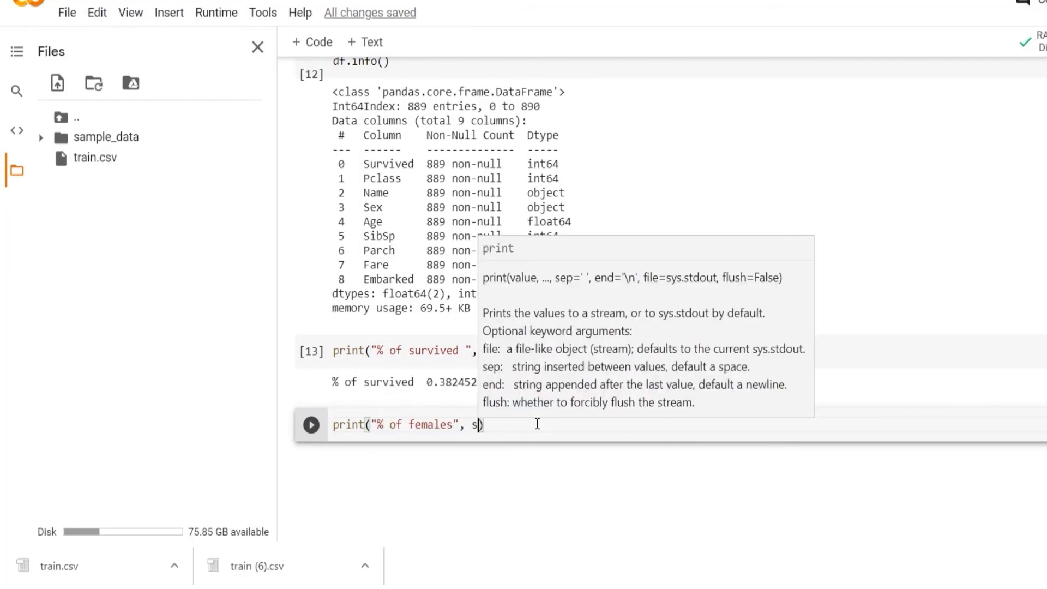
{"action": "type", "text": "um(df.Sex=="}
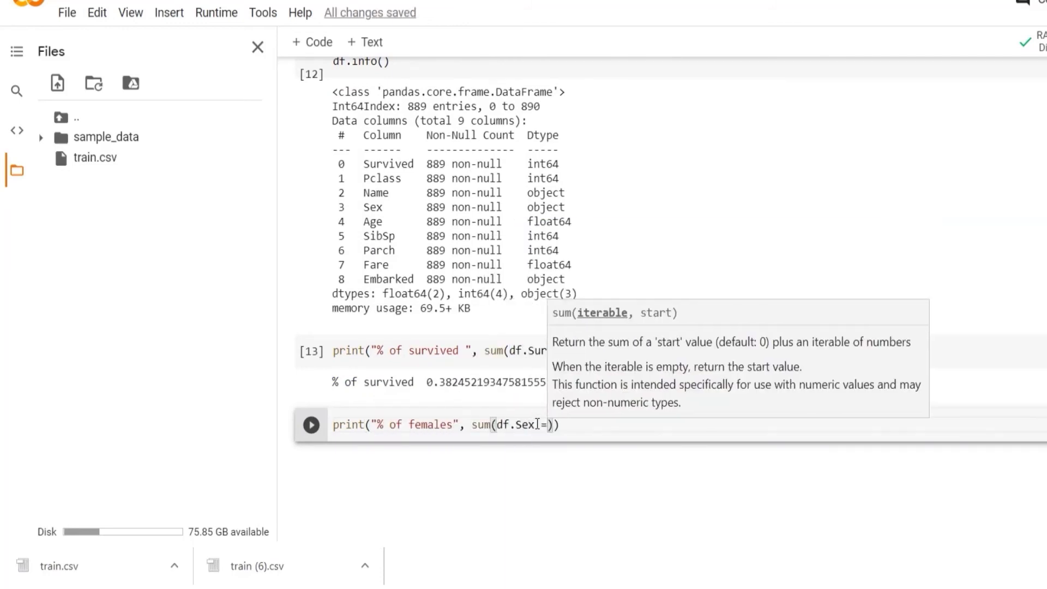
{"action": "type", "text": "\"female\")"}
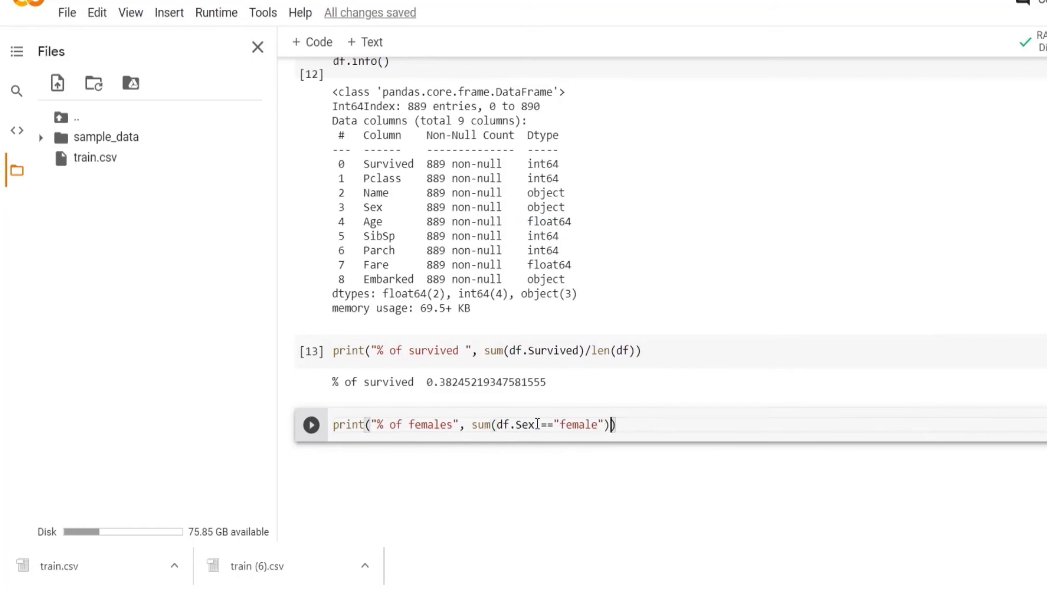
{"action": "type", "text": "/len(df"}
{"action": "key", "text": "shift+Return"}
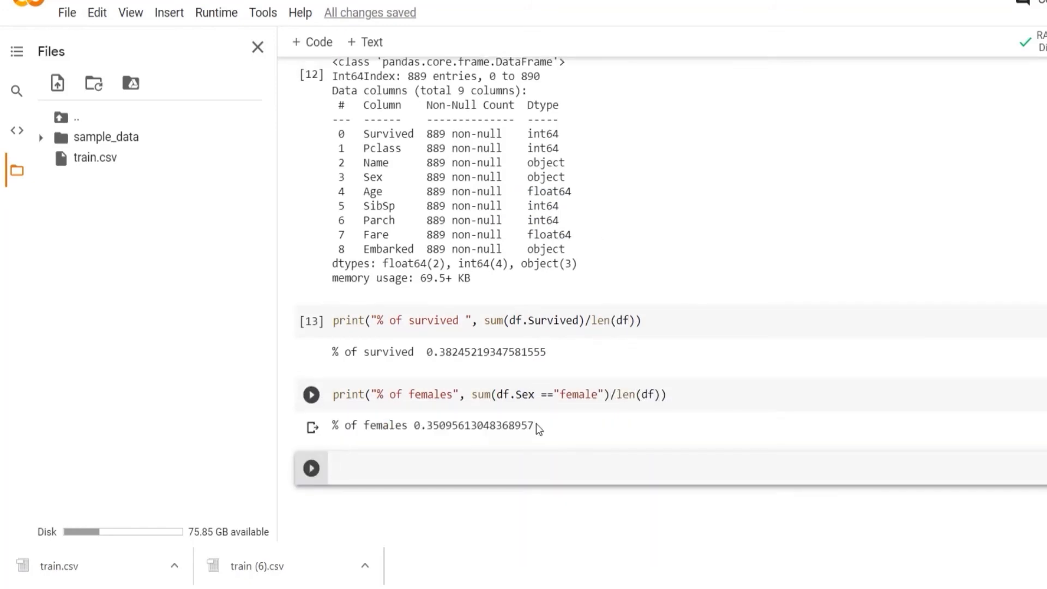
{"action": "type", "text": "print("}
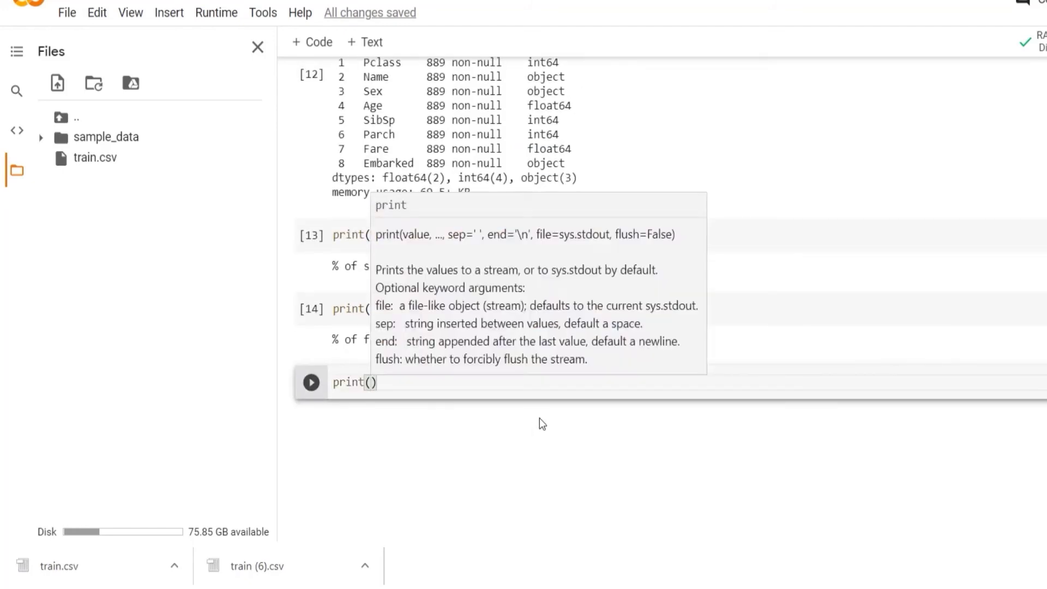
{"action": "type", "text": "\"% of males\", sum("}
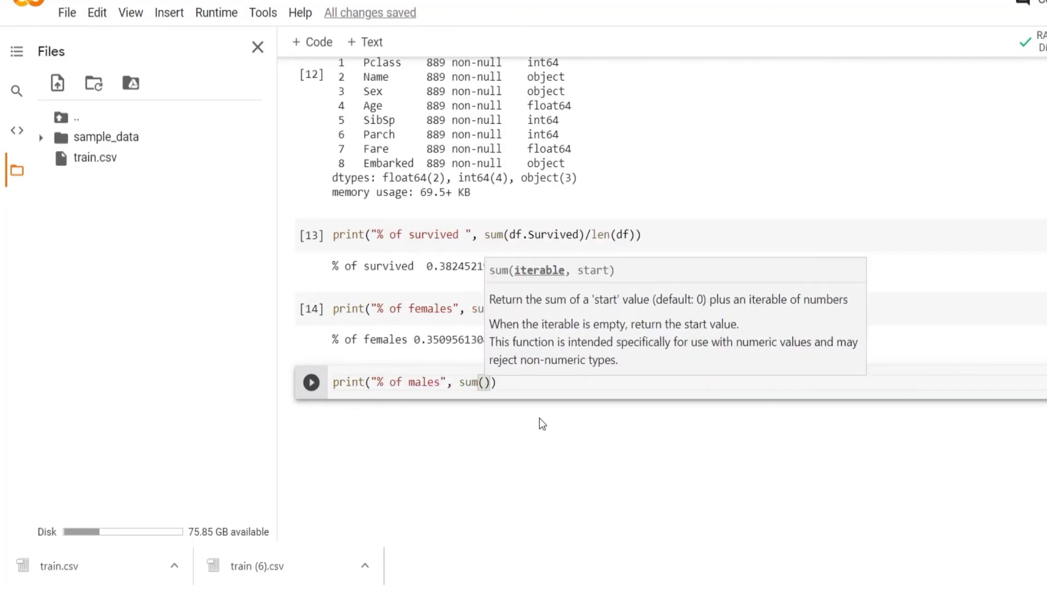
{"action": "type", "text": "df.Sex ==\"male\")"}
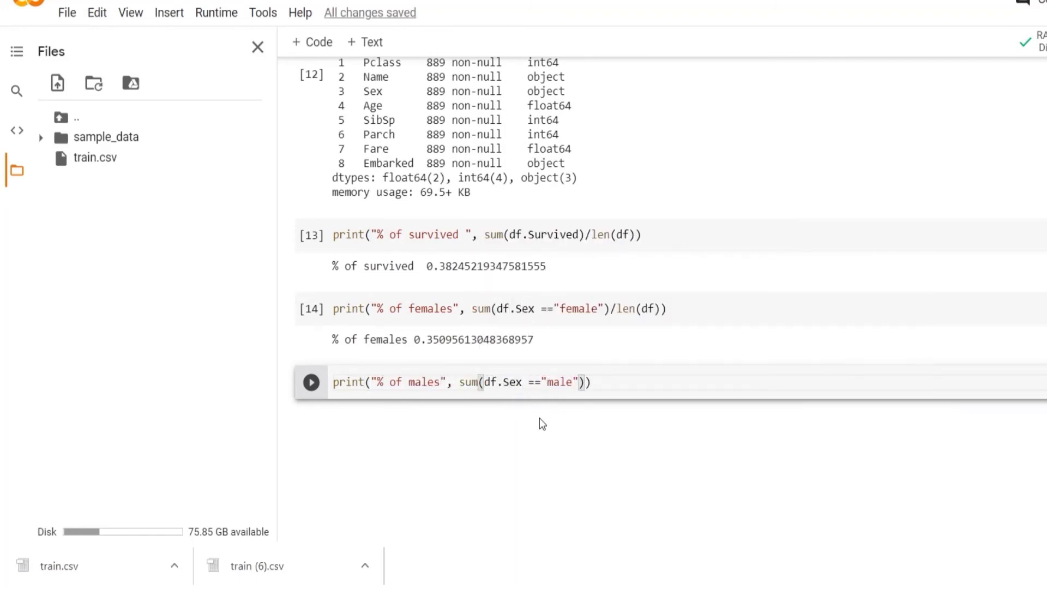
{"action": "type", "text": "/df"}
{"action": "key", "text": "BackSpace"}
{"action": "key", "text": "BackSpace"}
{"action": "type", "text": "len(df"}
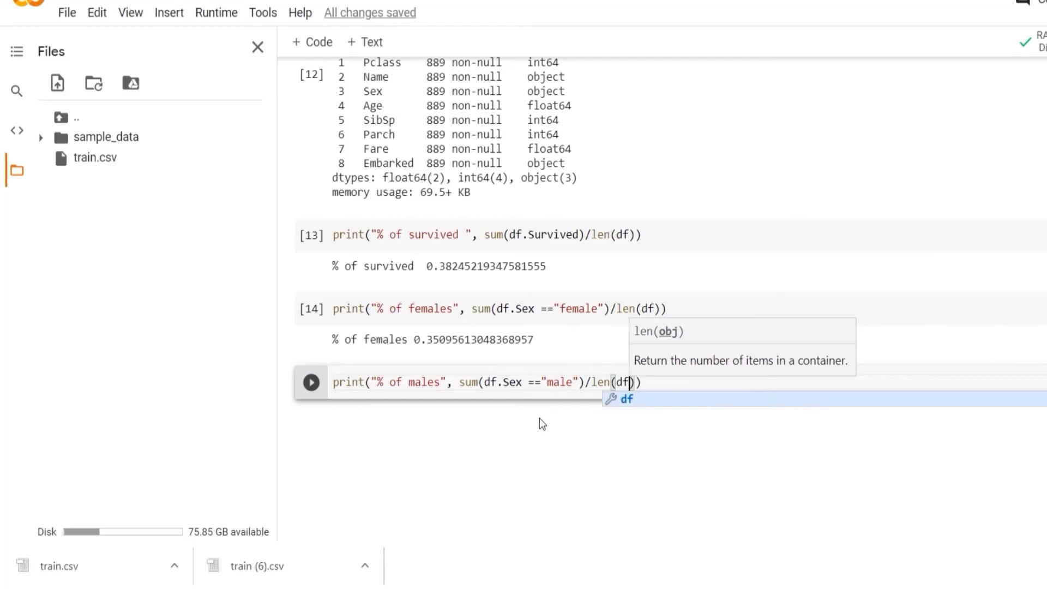
{"action": "key", "text": "shift+Return"}
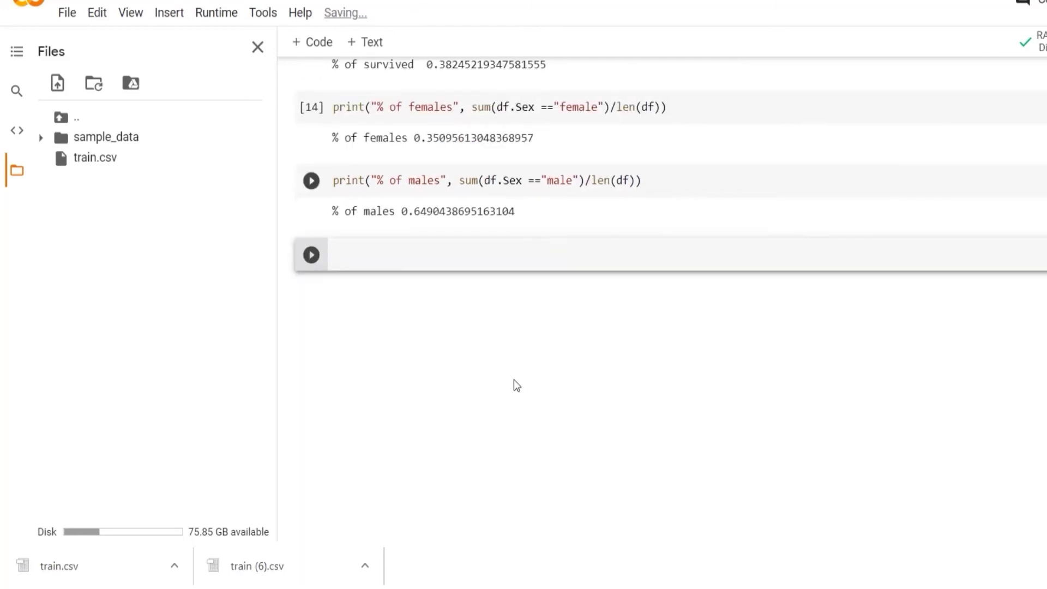
{"action": "type", "text": "print("}
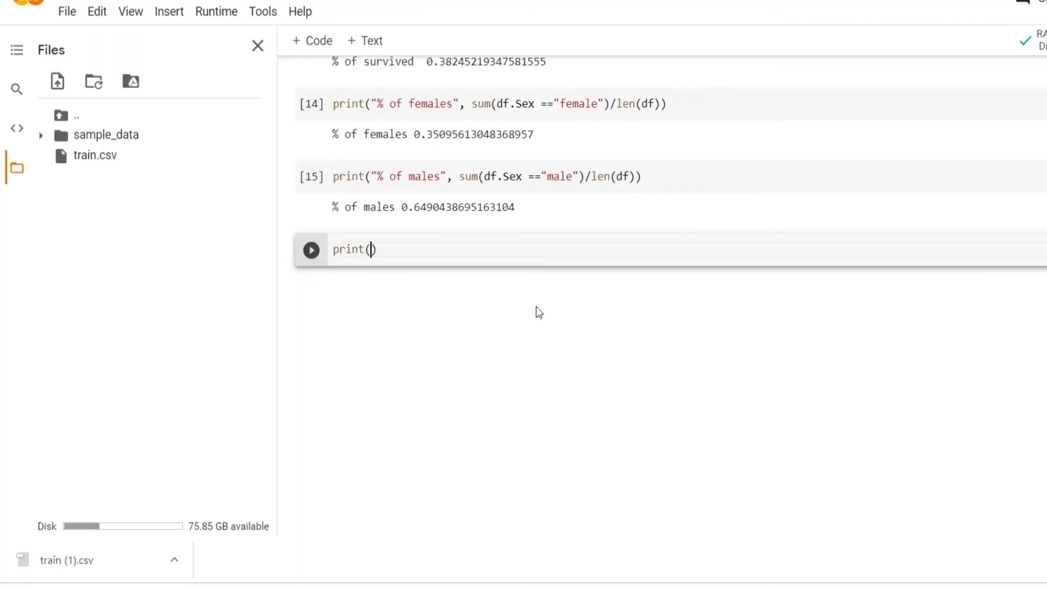
{"action": "type", "text": "df."}
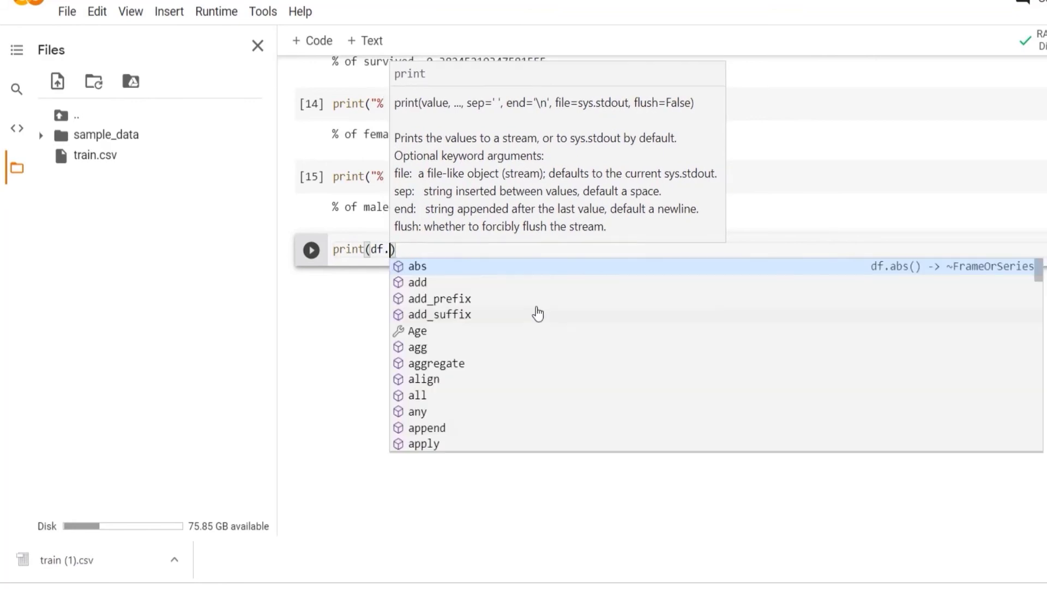
{"action": "type", "text": "Sex."}
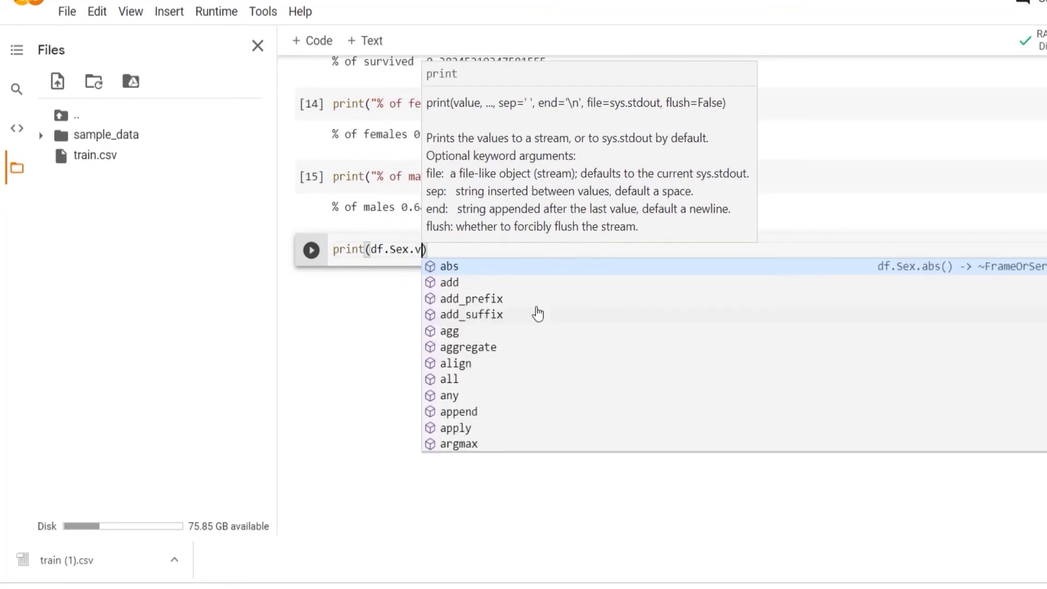
{"action": "type", "text": "value"}
Step: Print Sex value_counts divided by len(df): male 0.649044, female 0.350956
{"action": "left_click", "coordinate": [524, 266]}
{"action": "type", "text": "("}
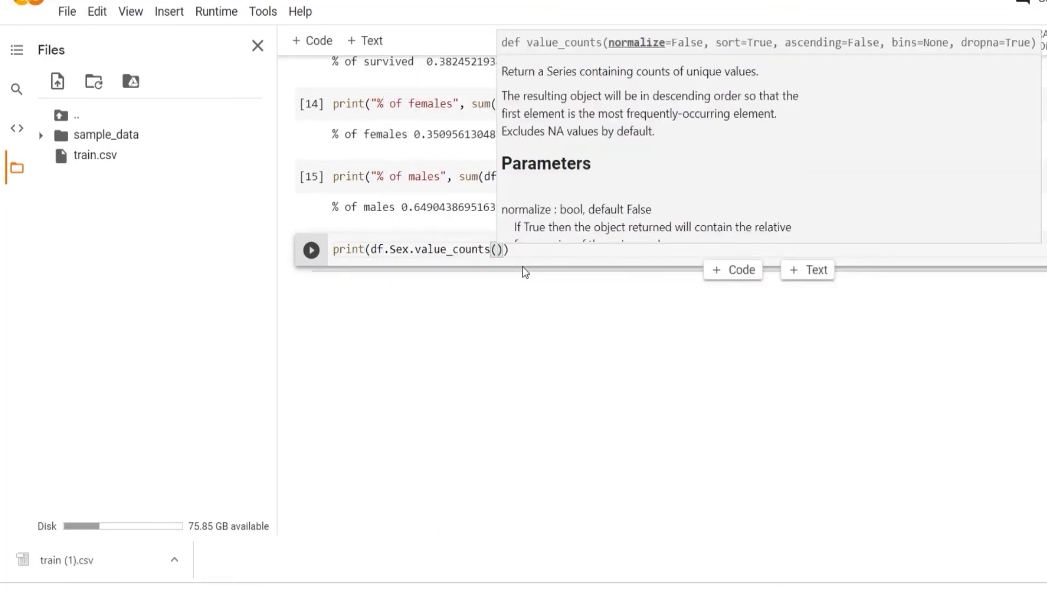
{"action": "key", "text": "Right"}
{"action": "type", "text": "/len(df"}
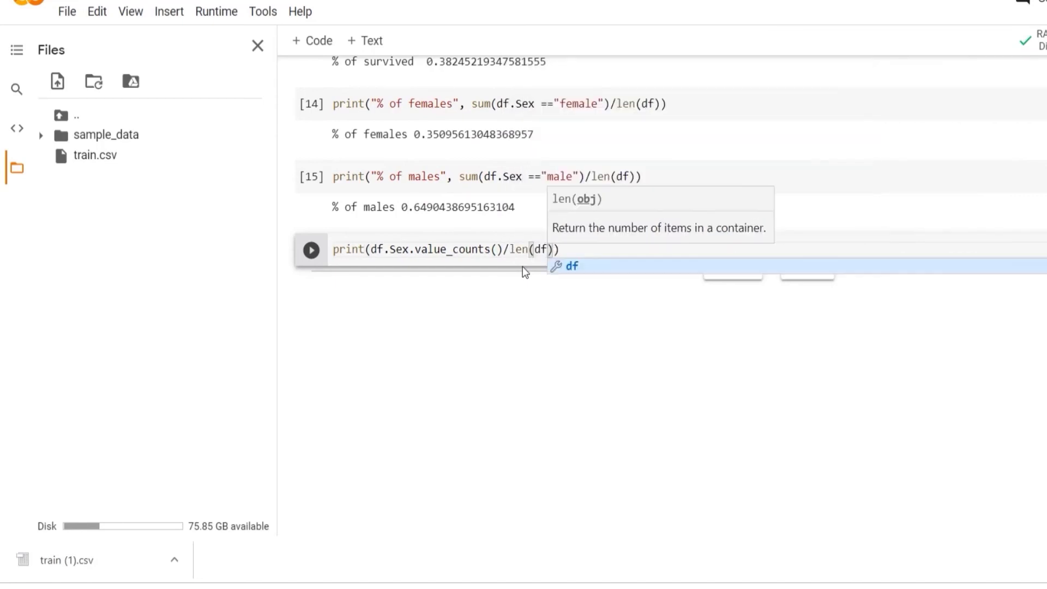
{"action": "key", "text": "shift+Return"}
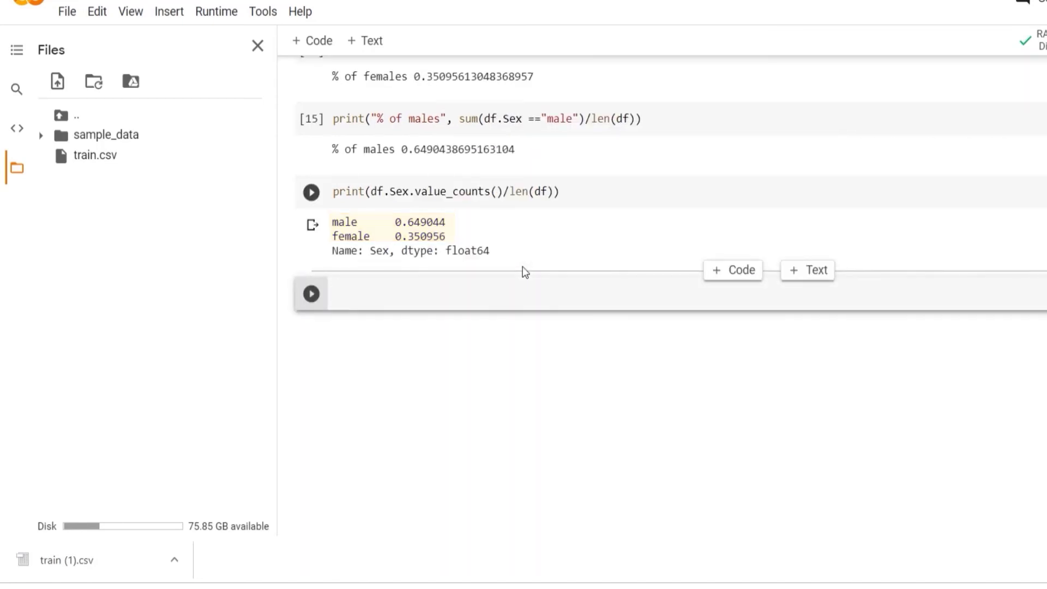
{"action": "type", "text": "female = df"}
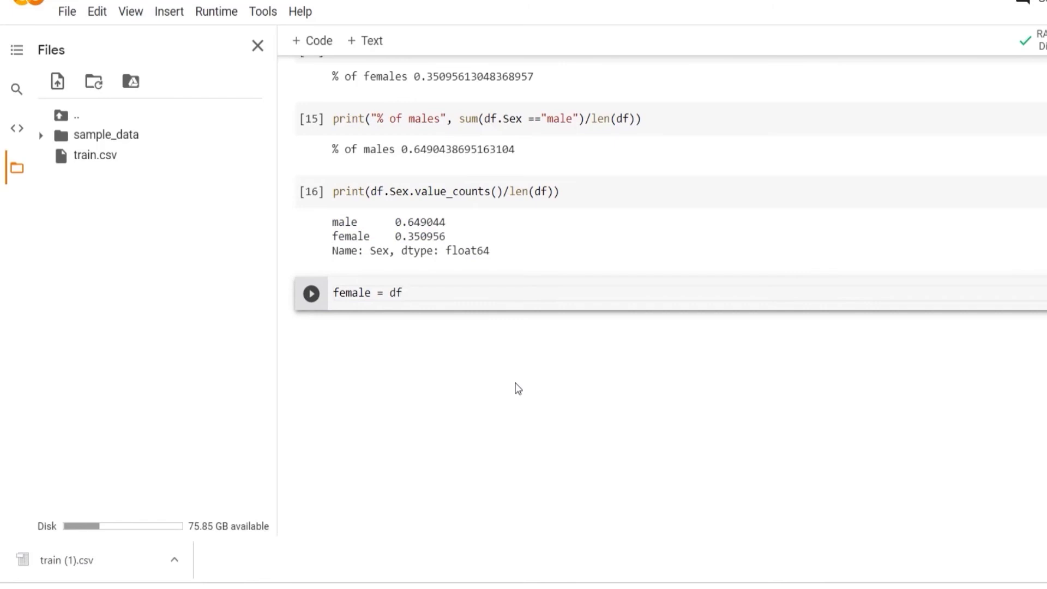
{"action": "type", "text": "[df."}
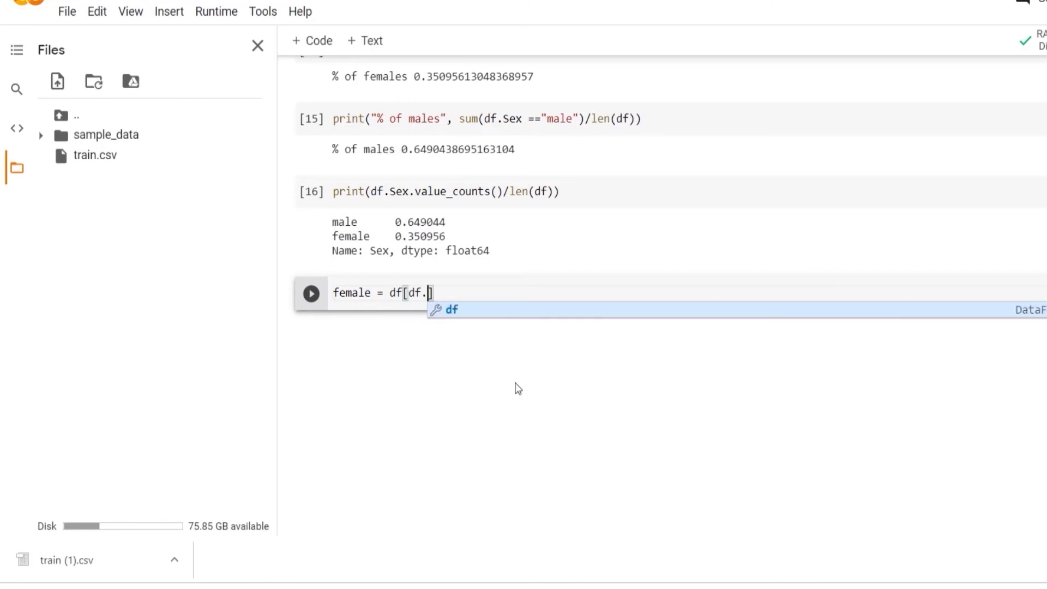
{"action": "type", "text": "Sex == "}
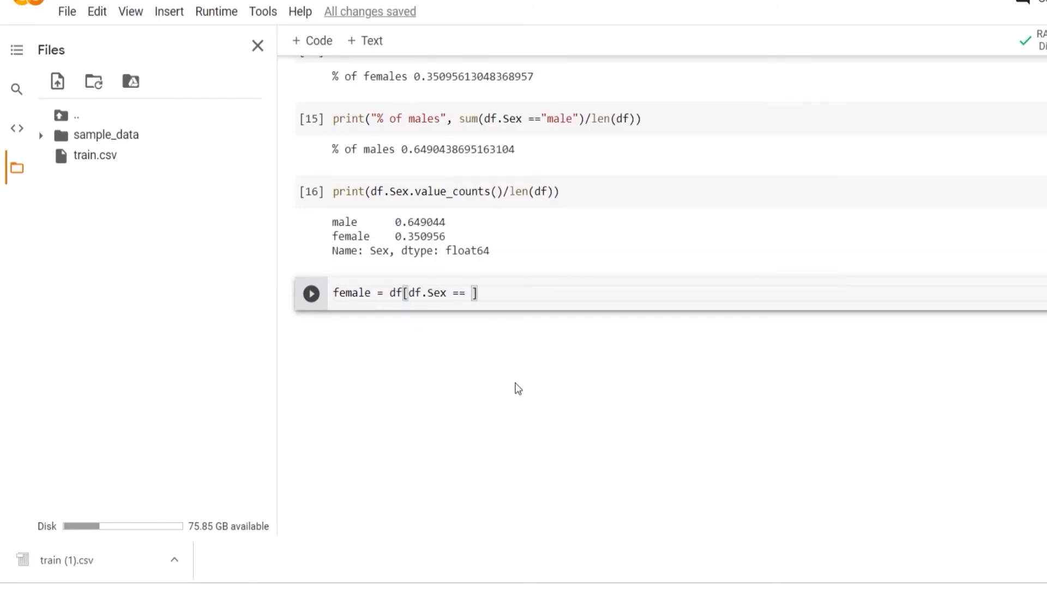
{"action": "type", "text": "\"female\"]"}
{"action": "type", "text": "[\"Survived"}
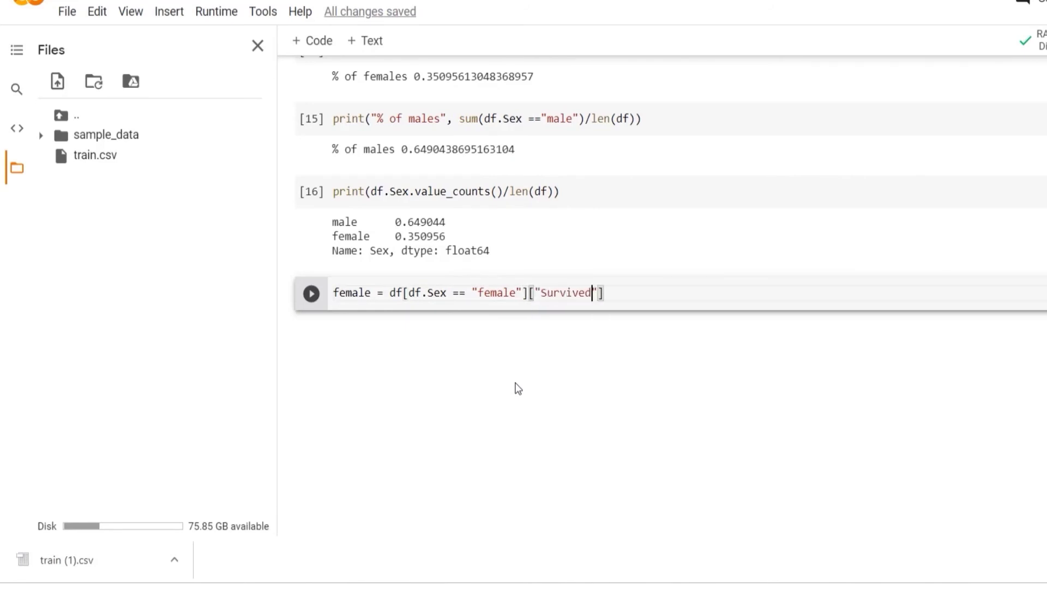
{"action": "type", "text": "\"]"}
Step: Compute survival rates by filtering on sex: females 0.7403846153846154, males 0.189
{"action": "key", "text": "Return"}
{"action": "type", "text": "print("}
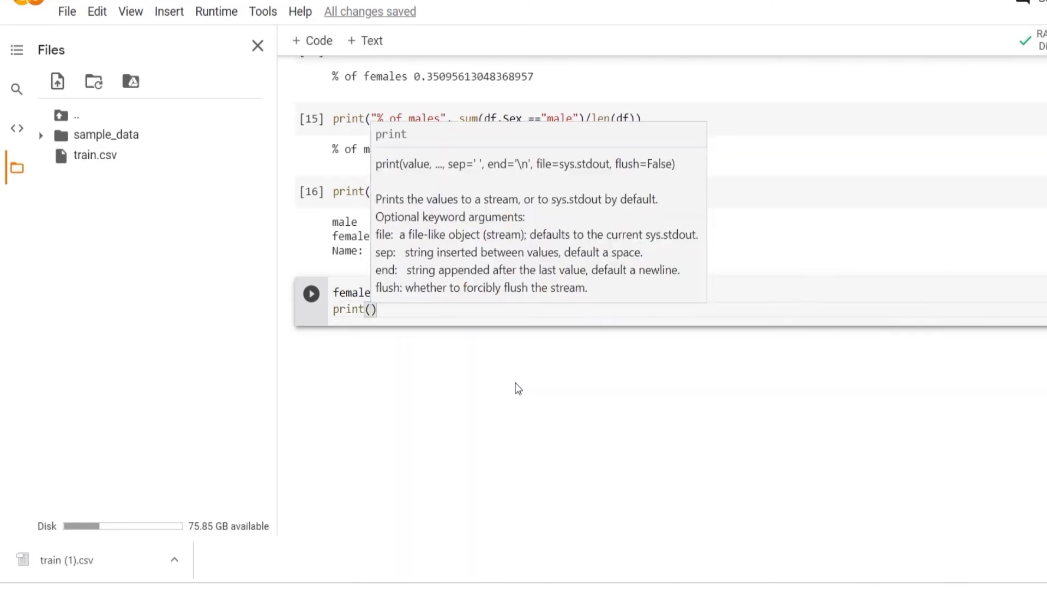
{"action": "type", "text": "\"% of fema"}
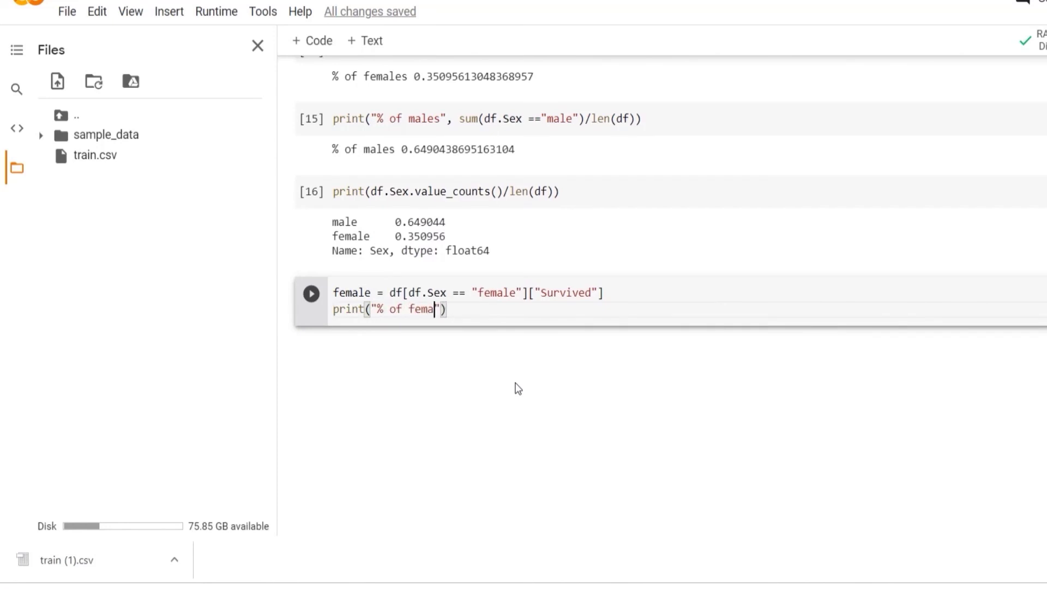
{"action": "type", "text": "les survived\", "}
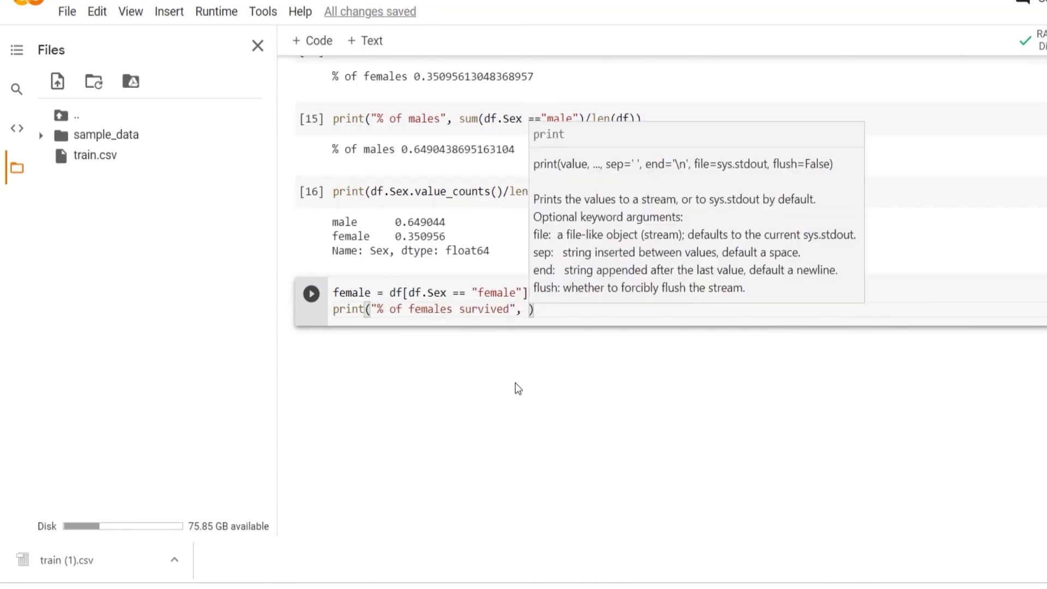
{"action": "type", "text": "sum(female)/"}
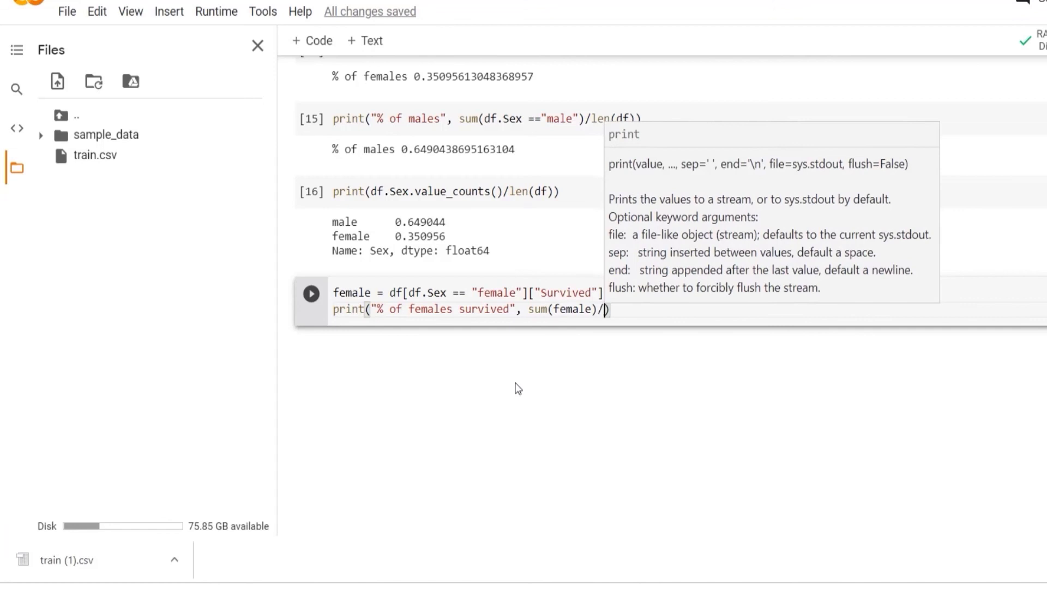
{"action": "type", "text": "len(female"}
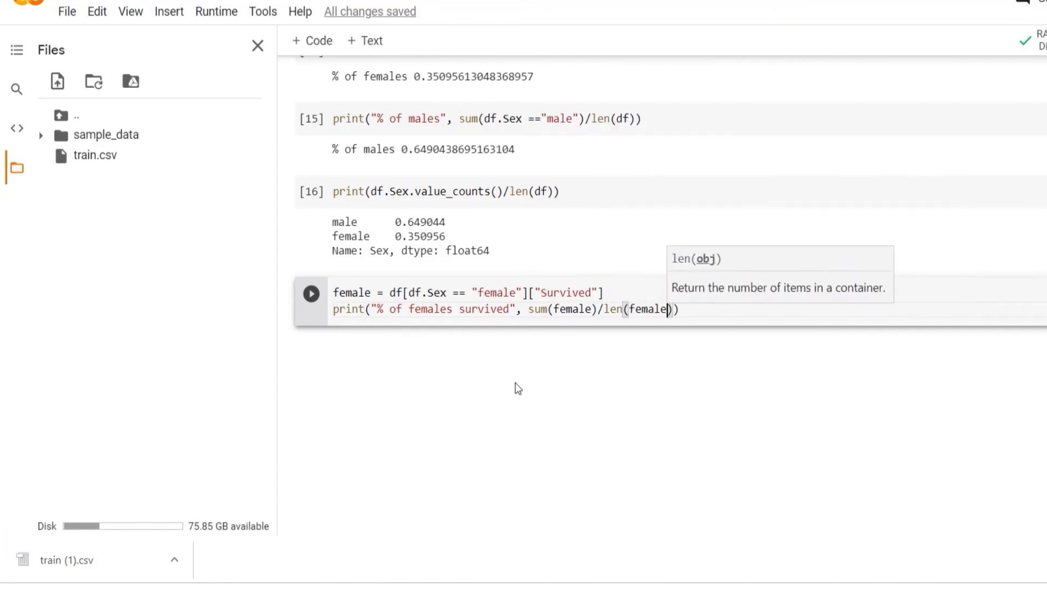
{"action": "key", "text": "shift+Return"}
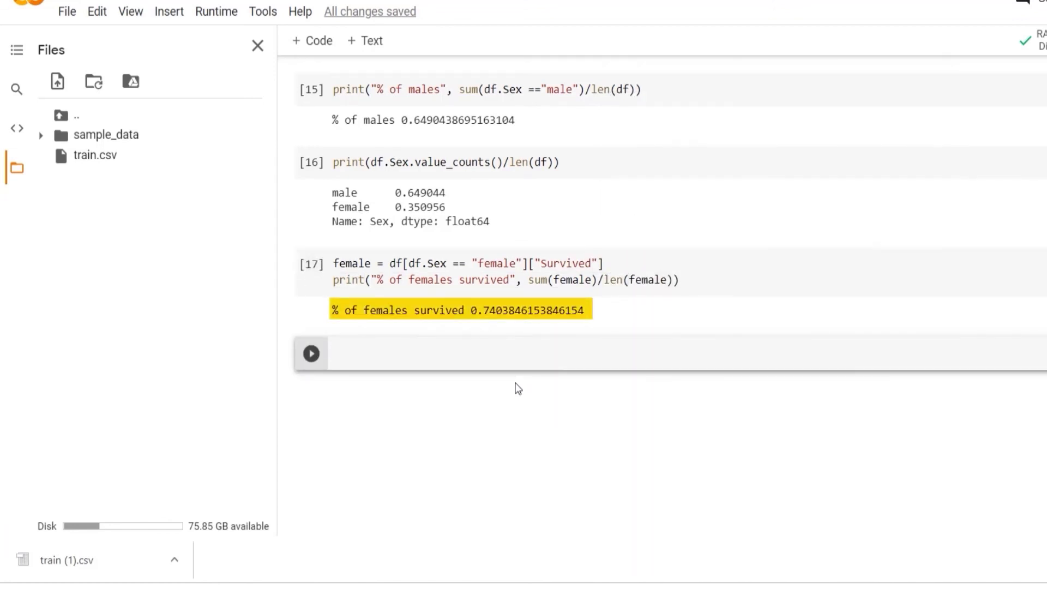
{"action": "type", "text": "male"}
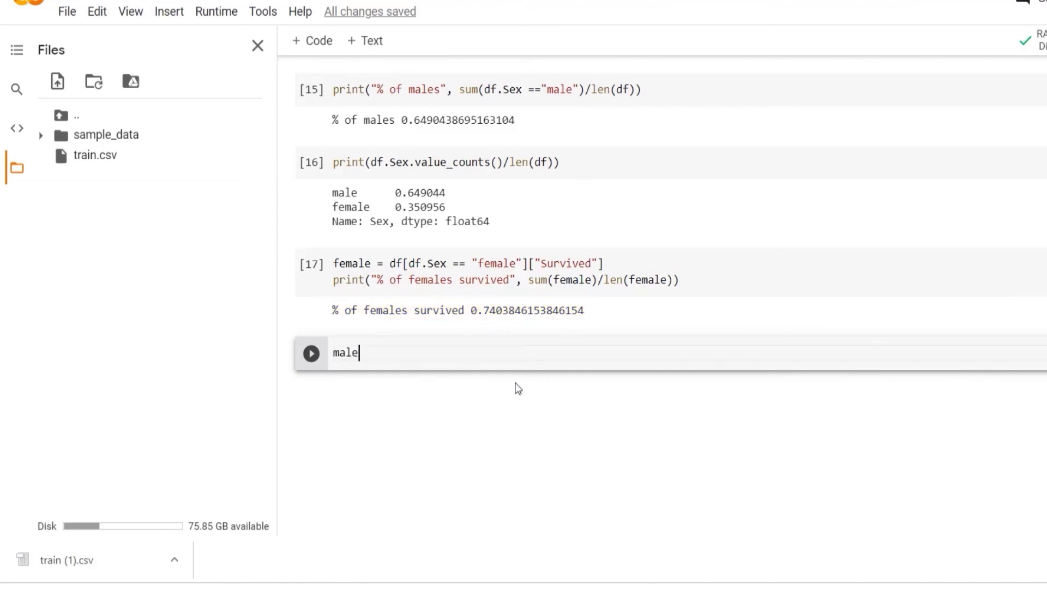
{"action": "type", "text": " = df[df.Sex == \"male\"][\"Survi"}
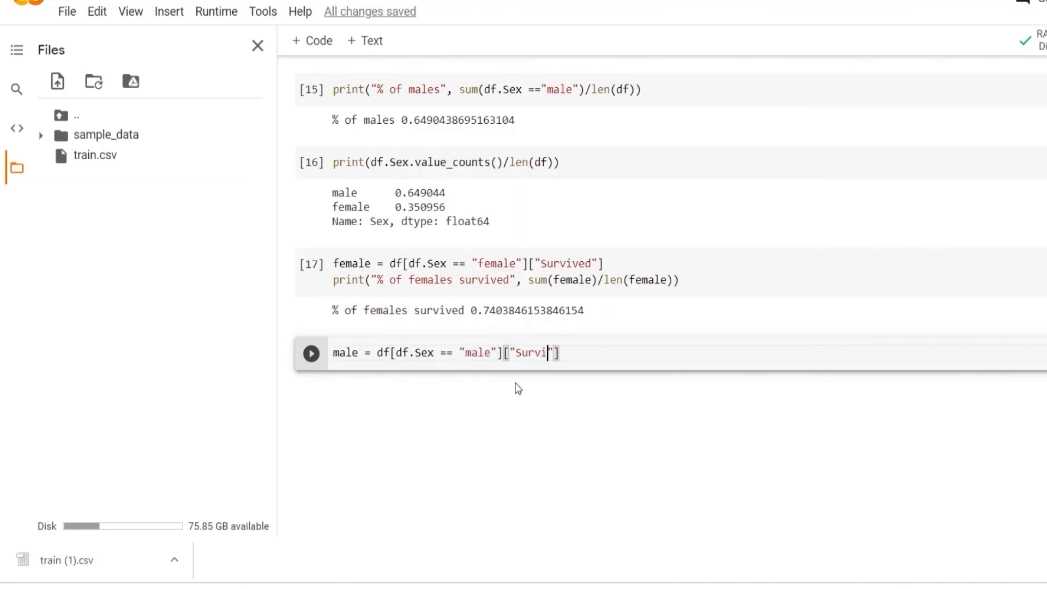
{"action": "type", "text": "ved\"]"}
{"action": "key", "text": "Return"}
{"action": "type", "text": "print(\"% of males survived\", sum("}
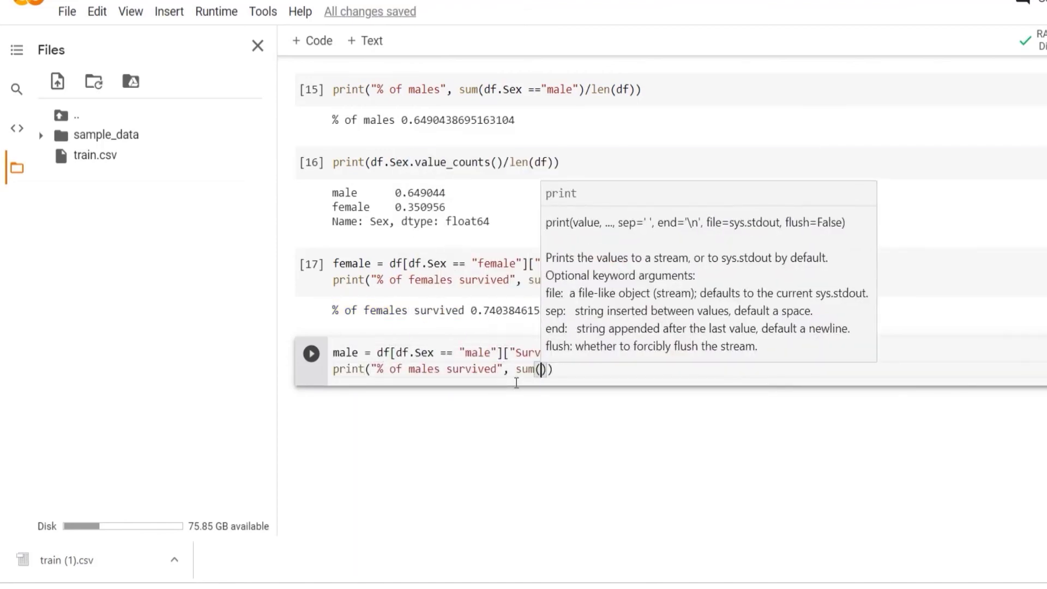
{"action": "type", "text": "male)/len(male"}
{"action": "key", "text": "shift+Return"}
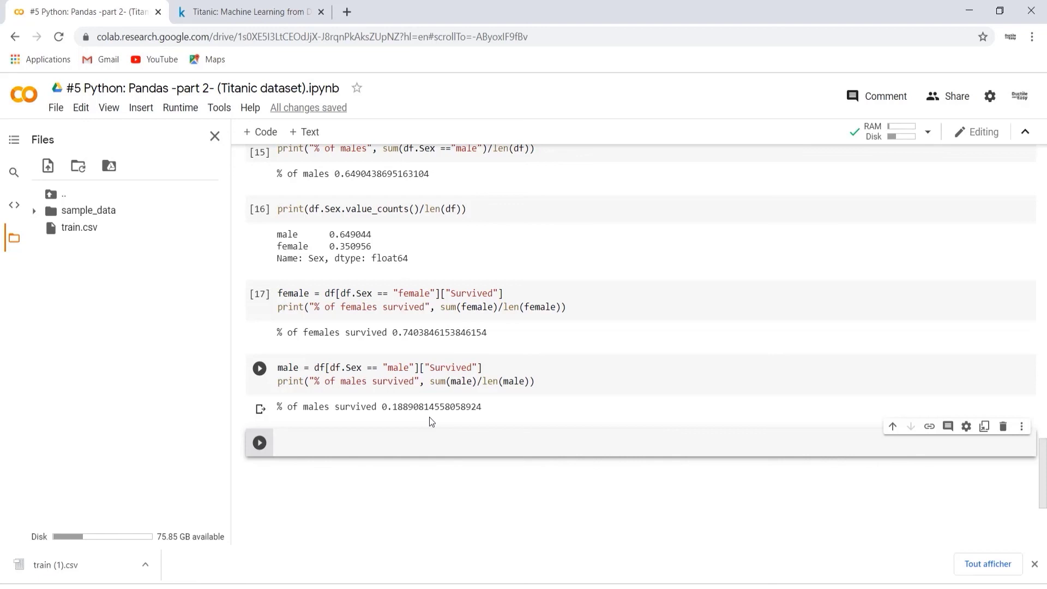
{"action": "type", "text": "df"}
{"action": "type", "text": "[[\"Sex"}
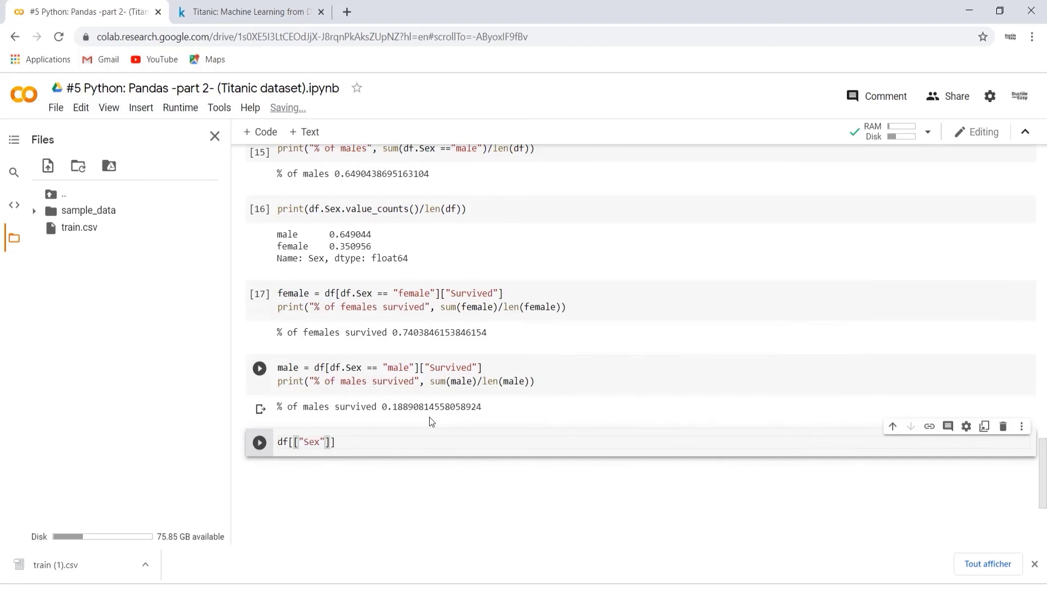
{"action": "type", "text": "\",\"Survived\"]]"}
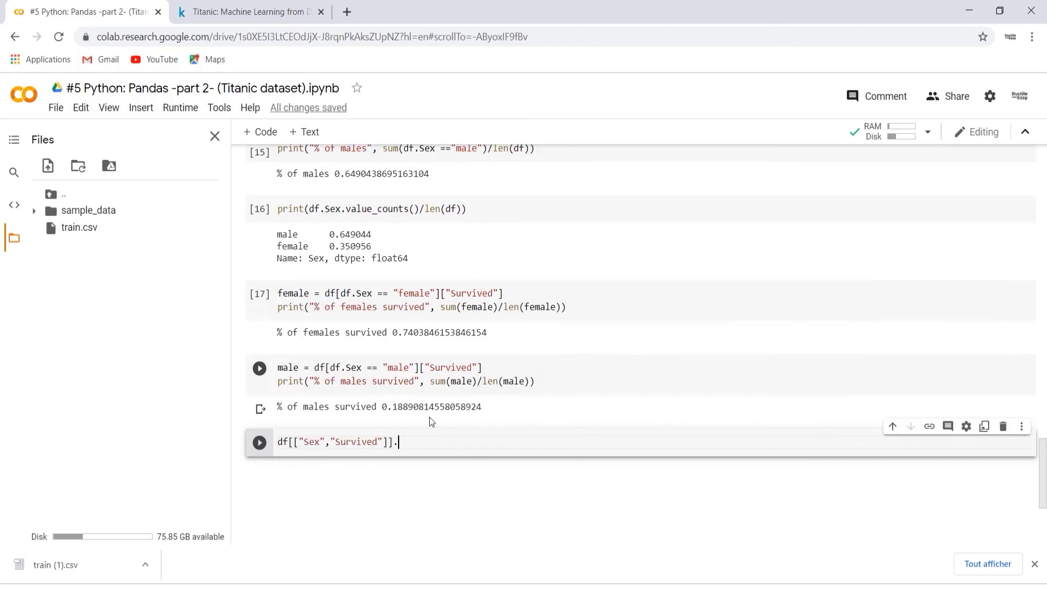
{"action": "type", "text": ".groupby("}
{"action": "type", "text": "[\"Sex\"]).mean("}
Step: Run df[["Sex","Survived"]].groupby(["Sex"]).mean(): female 0.740385, male 0.188908
{"action": "key", "text": "shift+Return"}
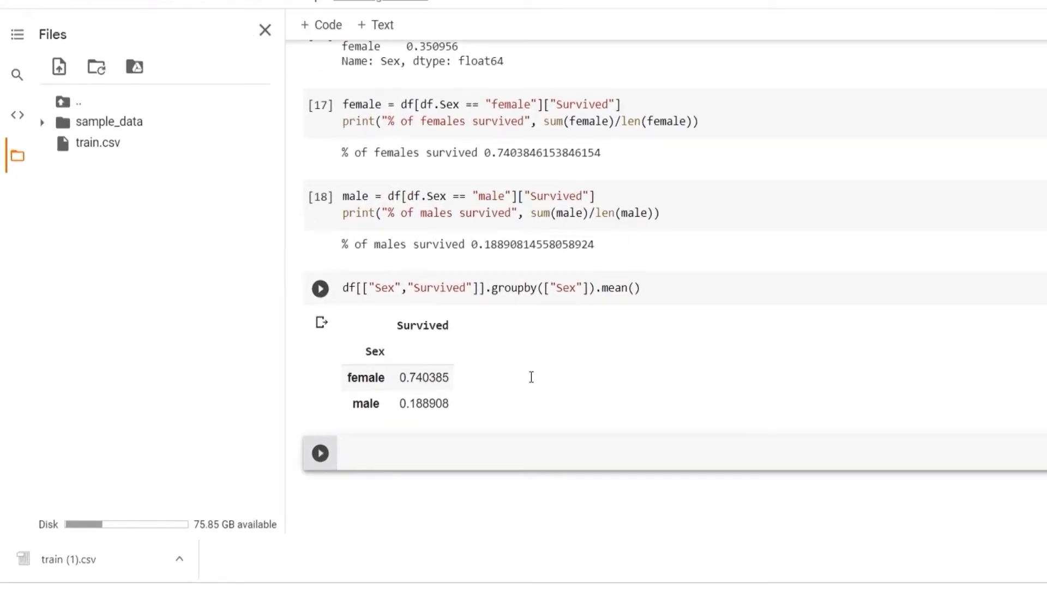